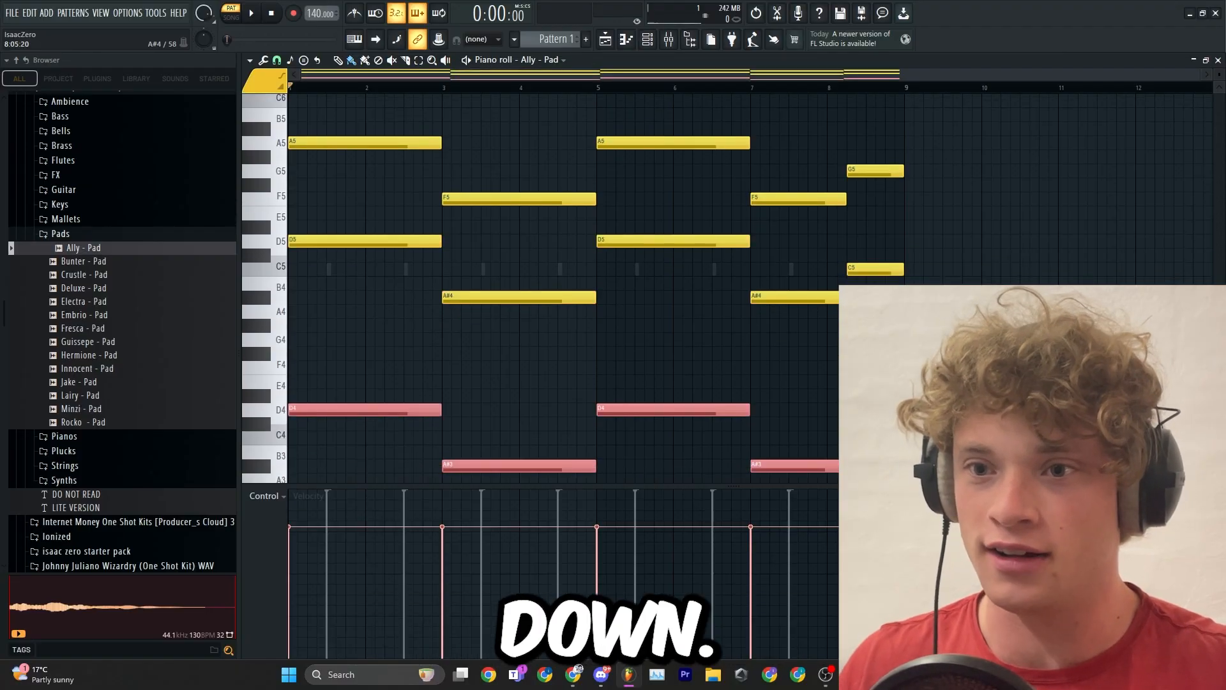
- Copy the A#4 note at bar 3 of the Ally - Pad chords to A4 and raise the copy two octaves
key(space)
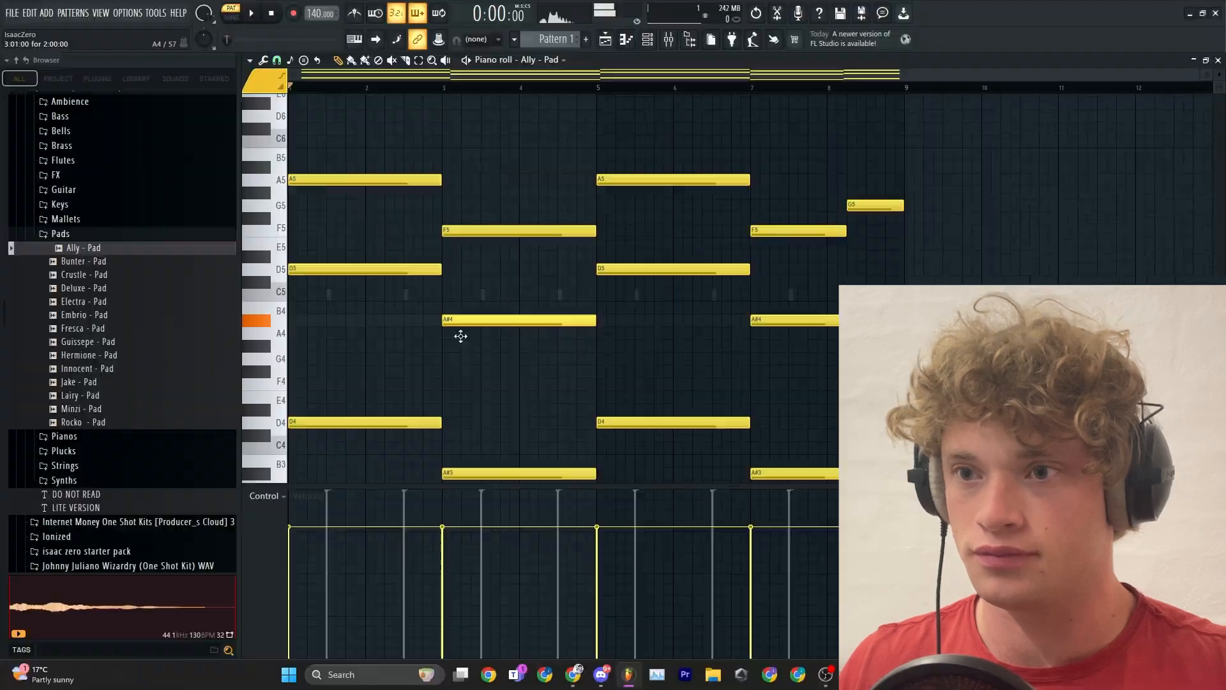
drag(422, 301, 414, 297)
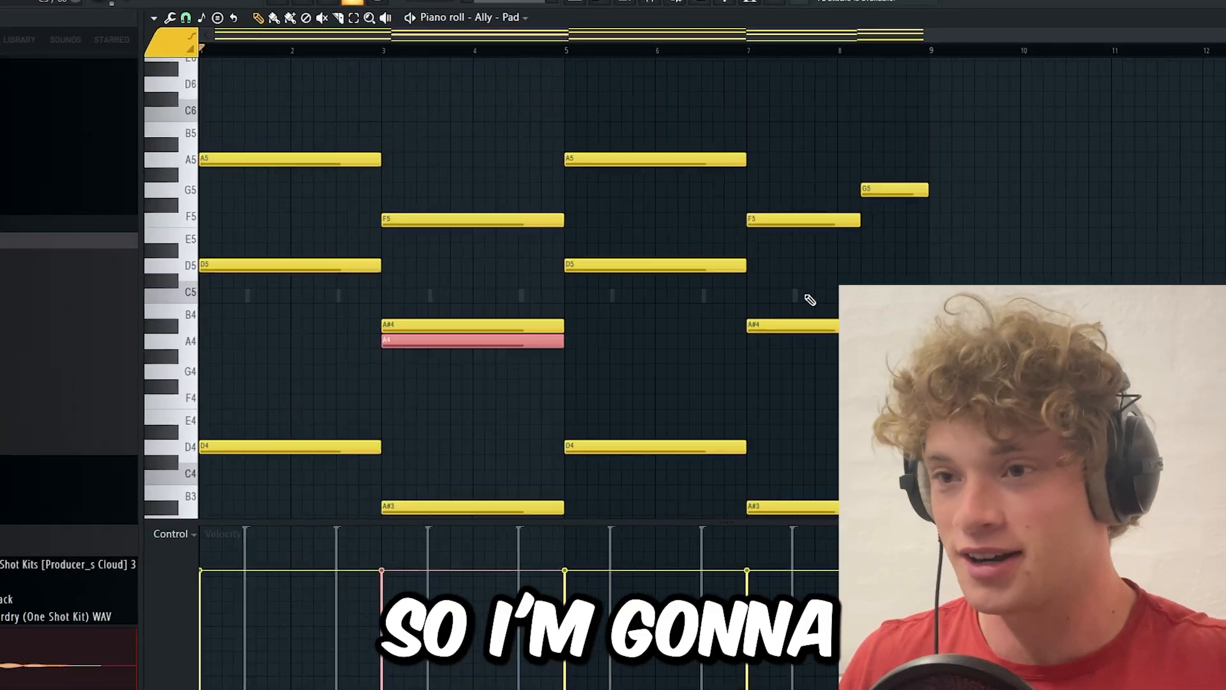
key(ctrl+Up)
key(ctrl+Up)
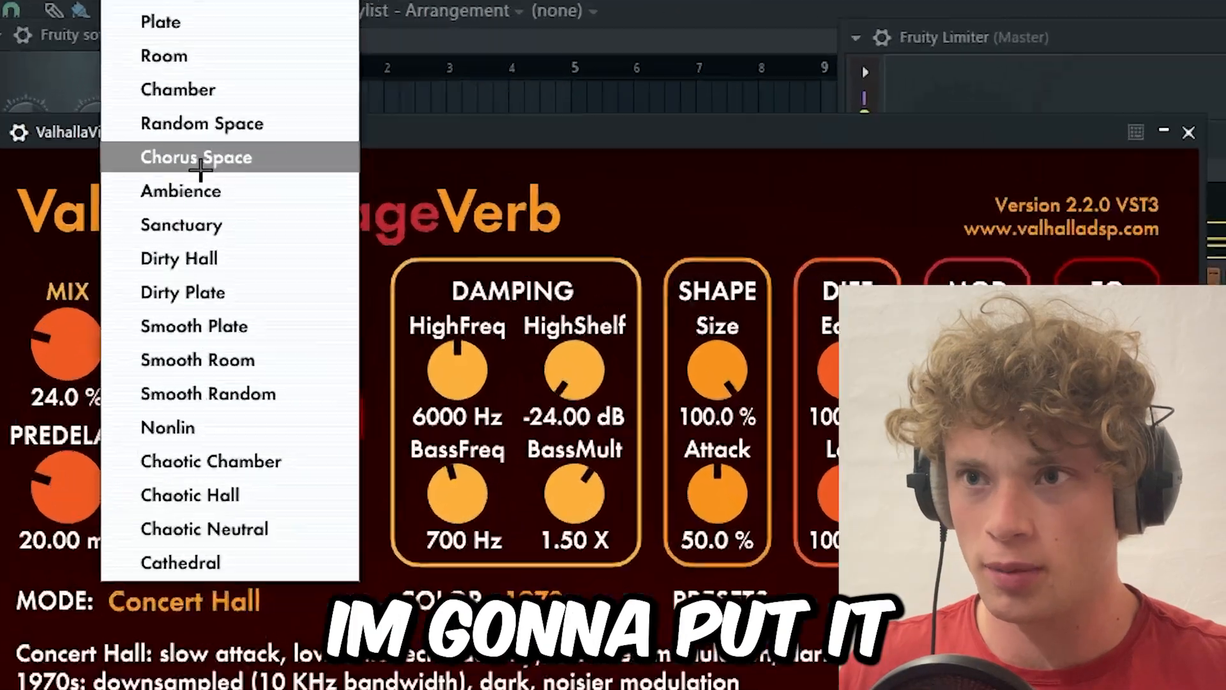
- Change the reverb mode in ValhallaVintageVerb on the pad's mixer track and add Fruity Parametric EQ 2 to its effects chain
click(202, 185)
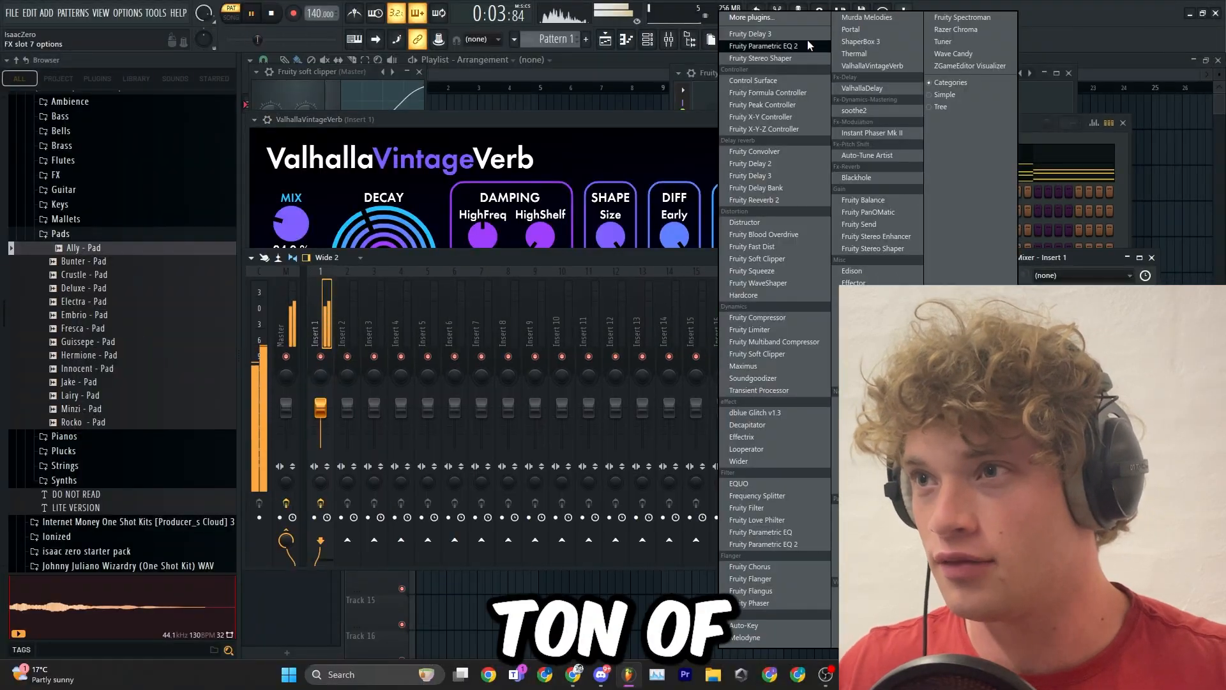
click(809, 45)
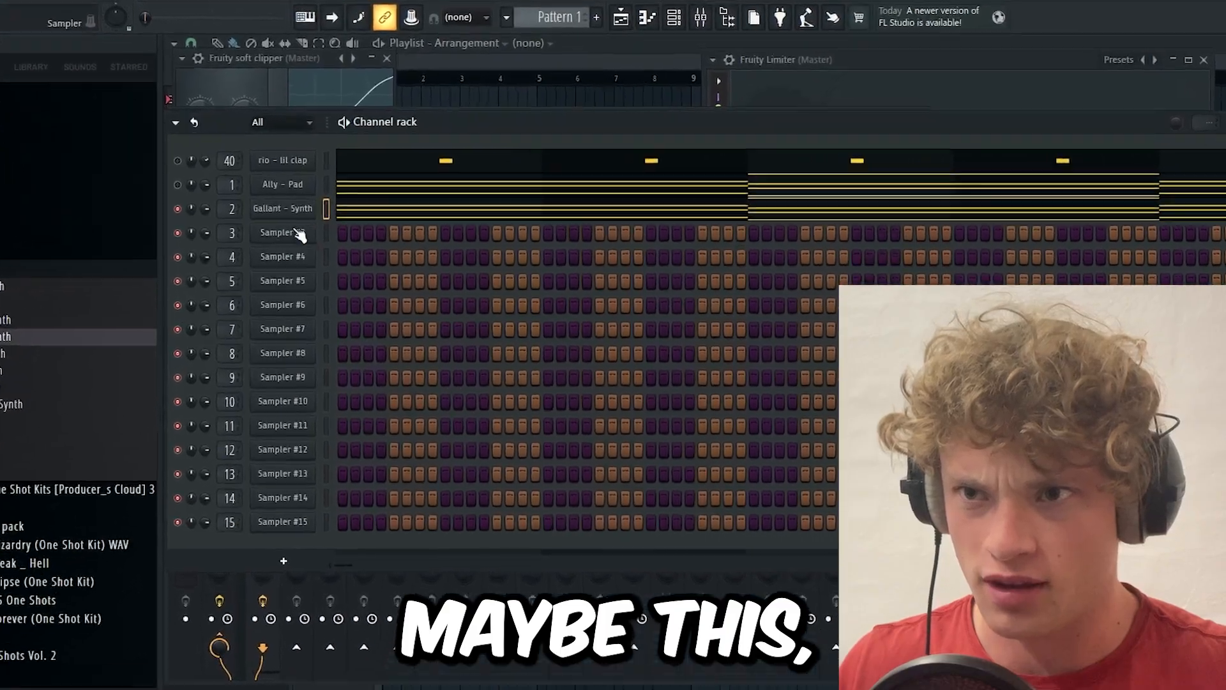
- Arpeggiate all the notes of the Gallant - Synth channel and lower the arpeggiator's range
right_click(282, 208)
click(384, 200)
key(ctrl+a)
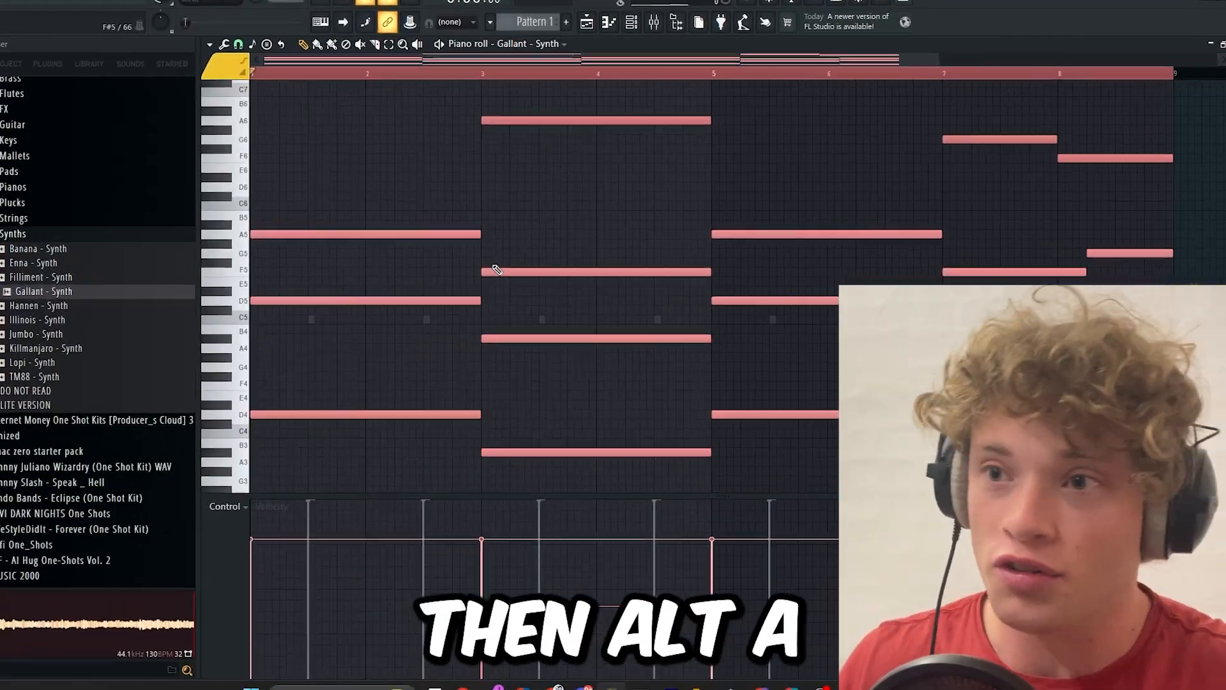
key(alt+a)
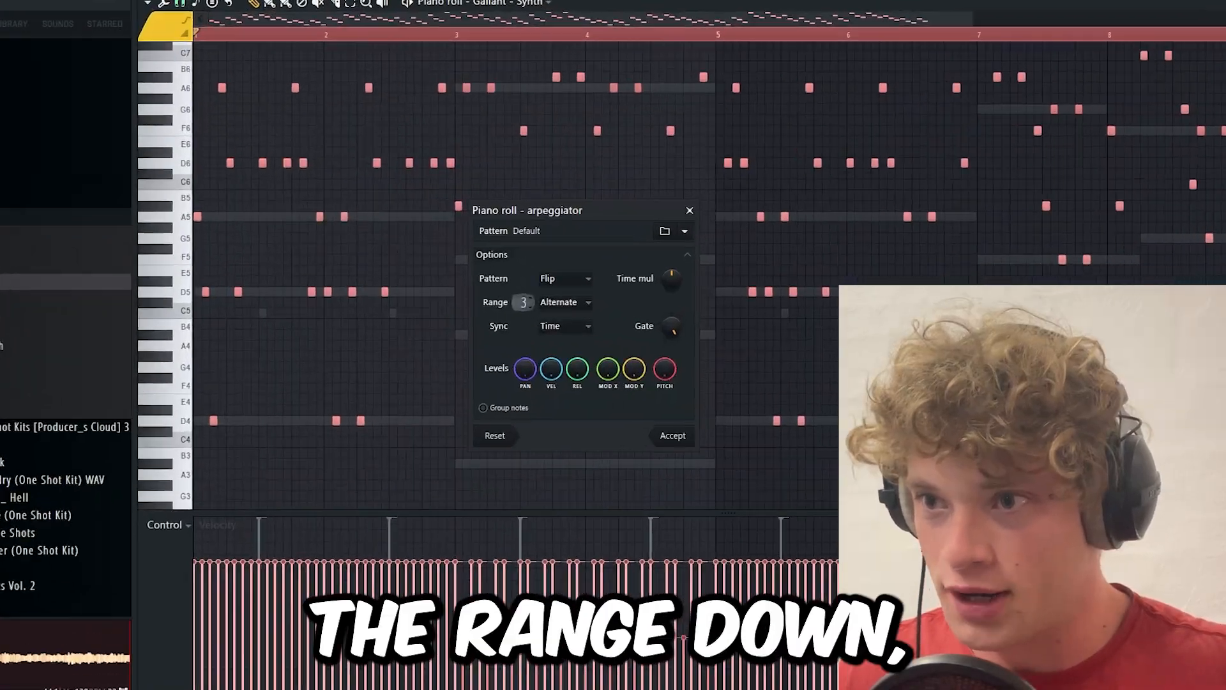
scroll(539, 305, down, 1)
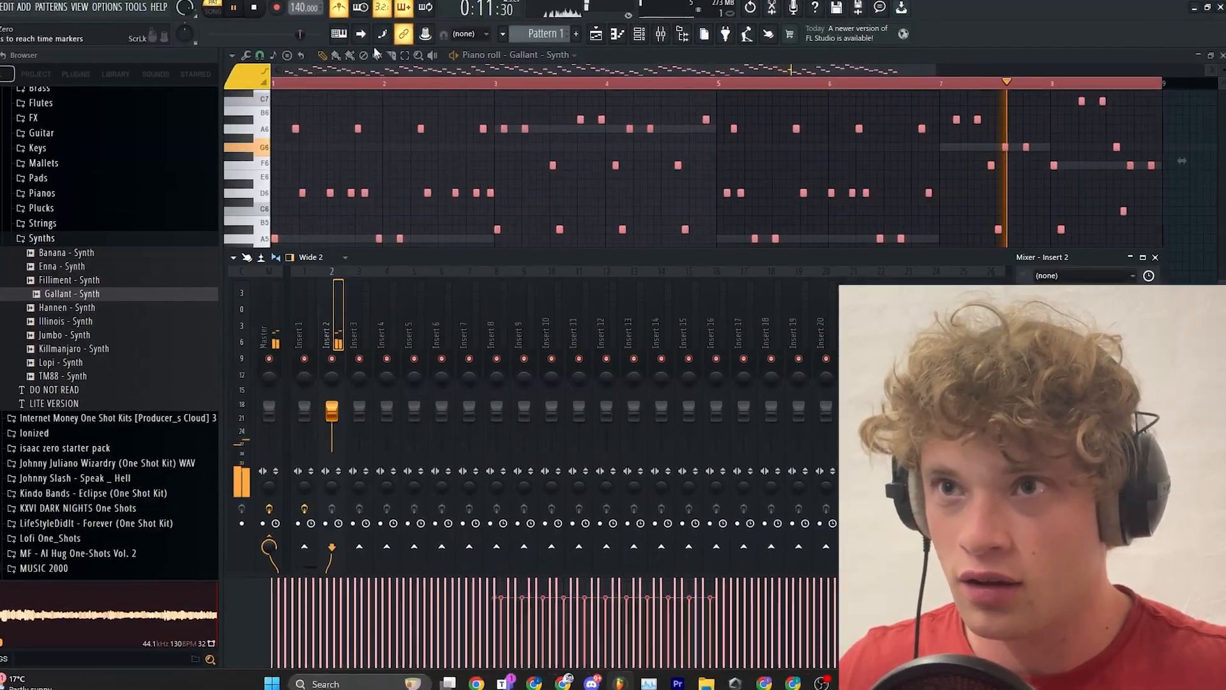
- Add Fruity Delay 3 to mixer track Insert 2 and load its Ping pong preset
click(1080, 300)
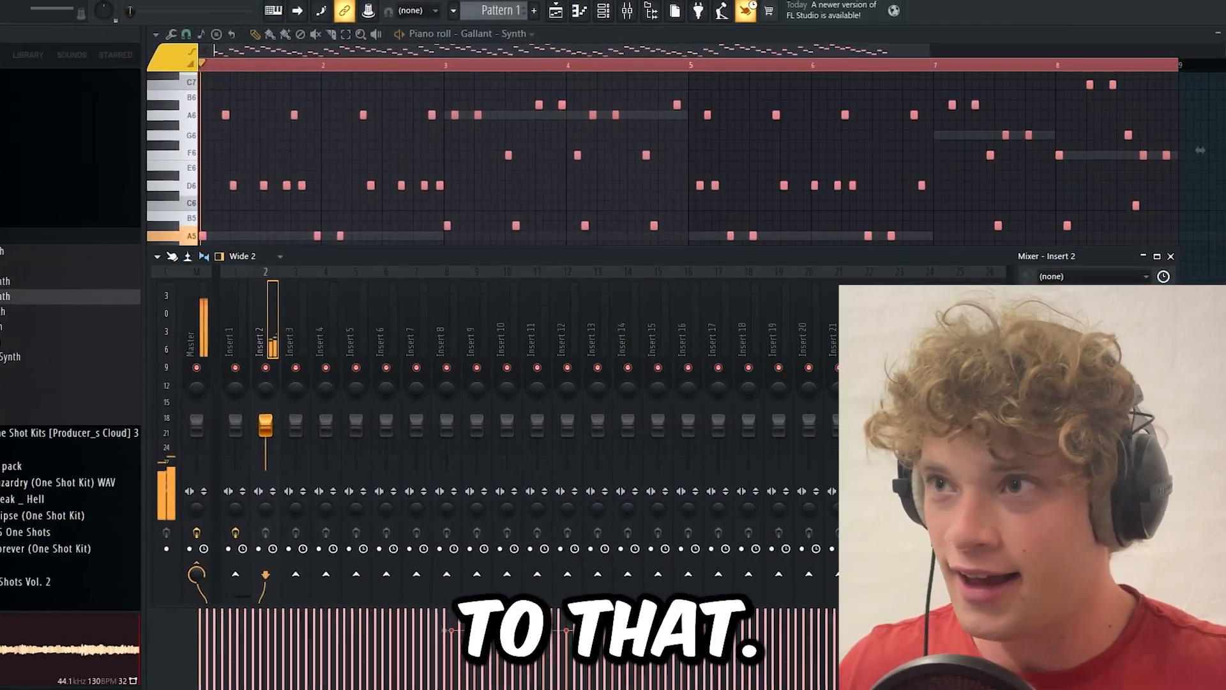
click(625, 101)
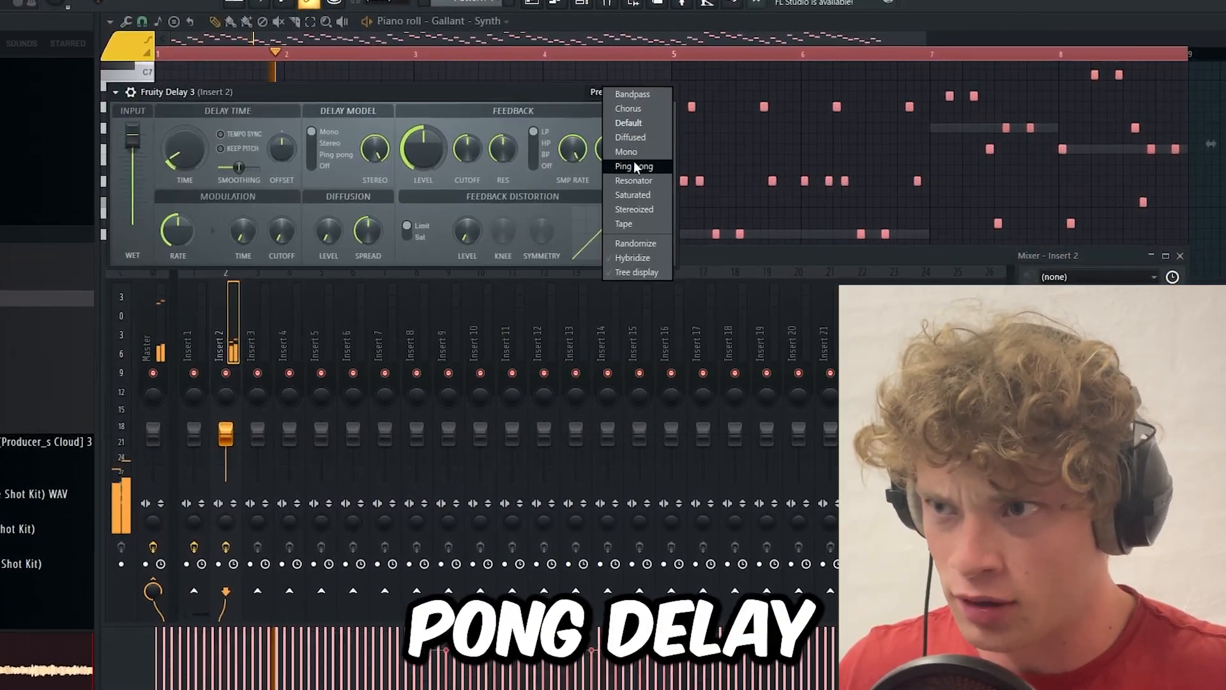
click(650, 168)
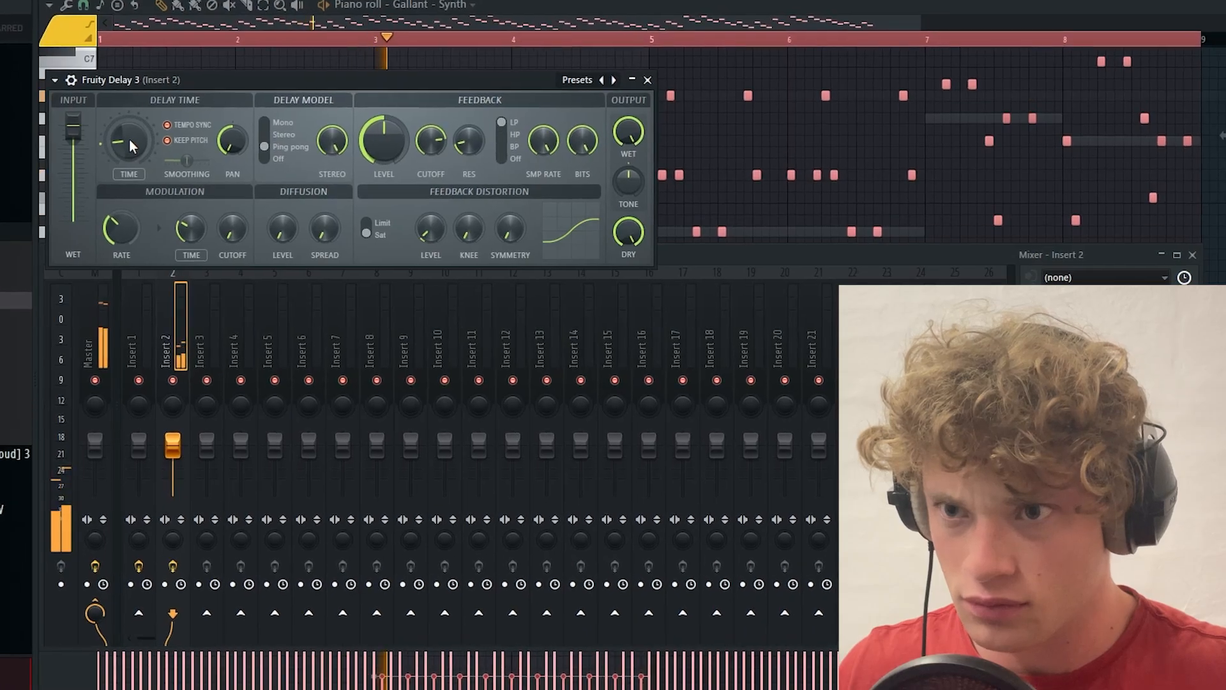
click(642, 76)
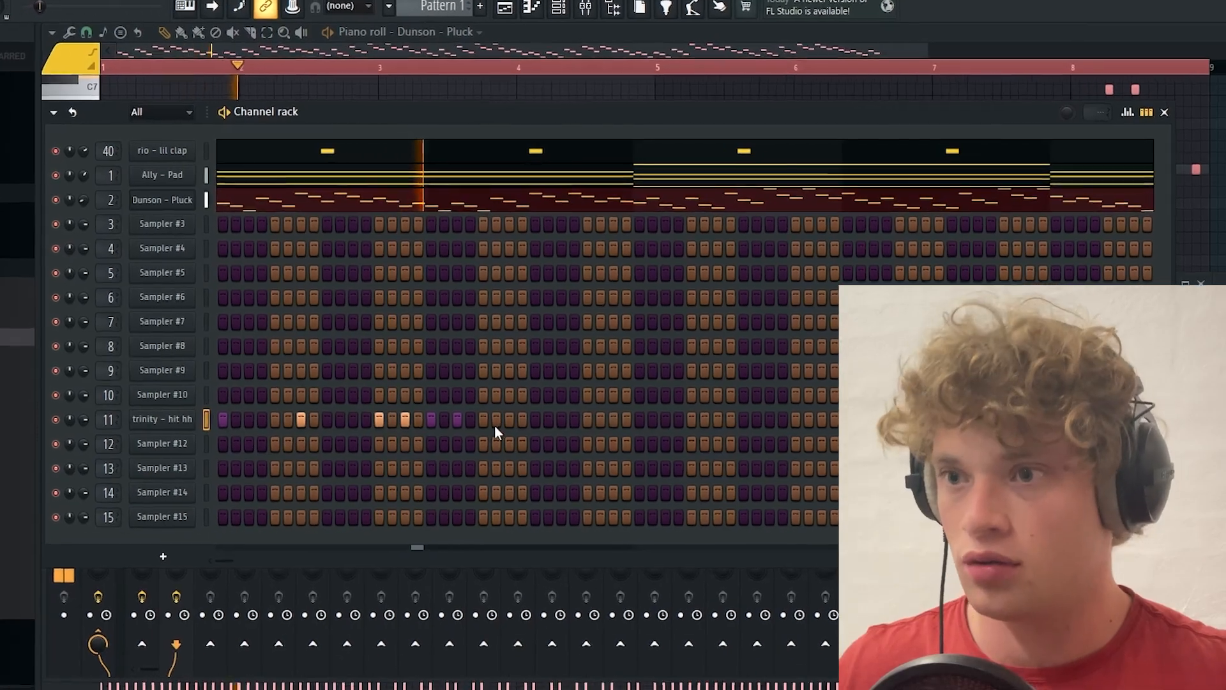
- Duplicate the two-bar trinity - hit hh pattern into bars 3 and 4
click(581, 368)
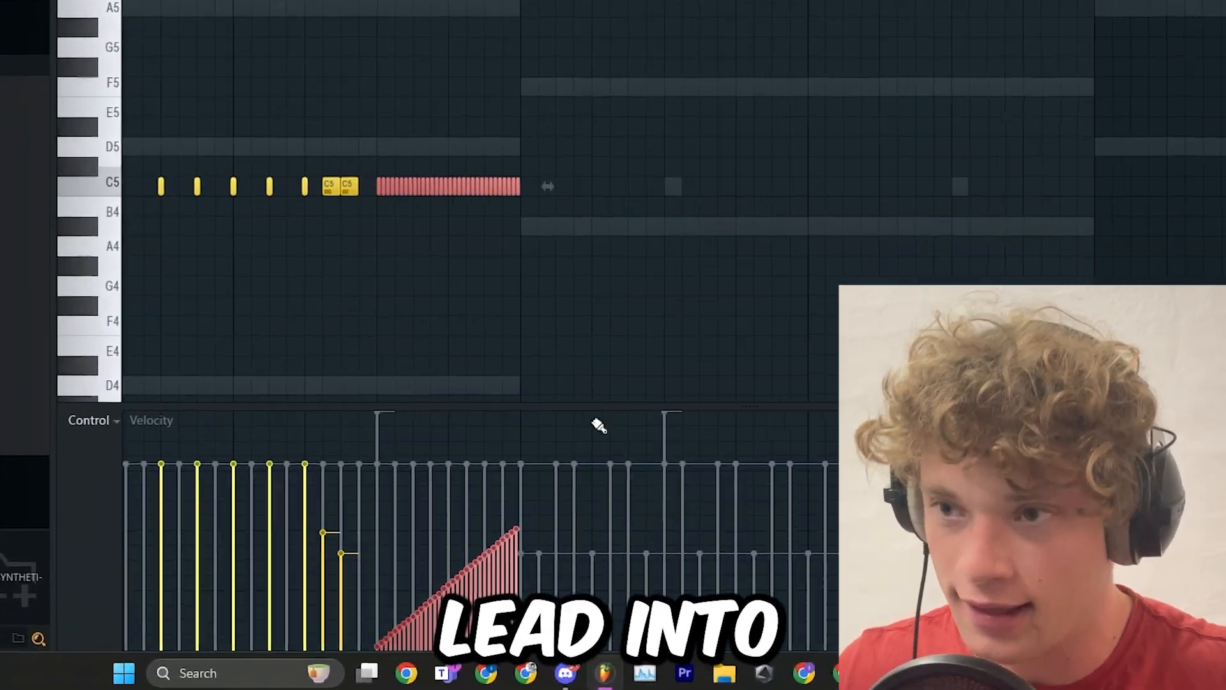
key(ctrl+a)
key(ctrl+b)
scroll(578, 209, down, 3)
key(ctrl+d)
scroll(524, 237, up, 2)
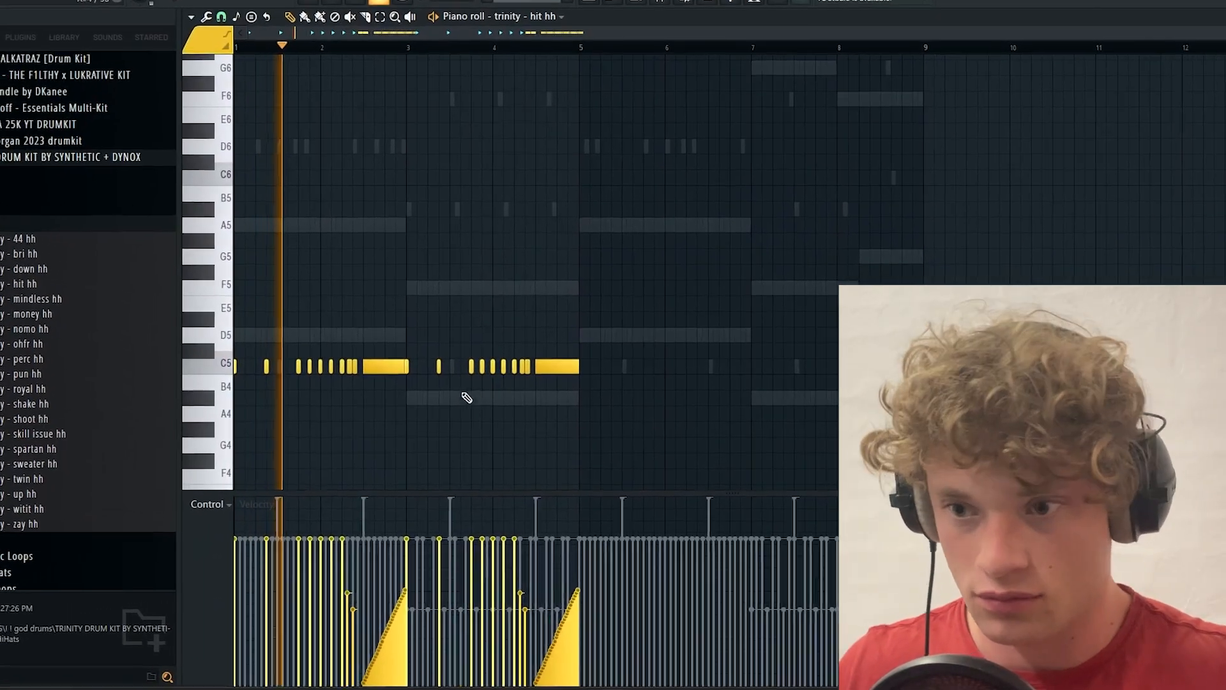
- Slope the second half of the hi-hat roll before bar 5 down in pitch, falling stepwise to A3
scroll(473, 396, up, 2)
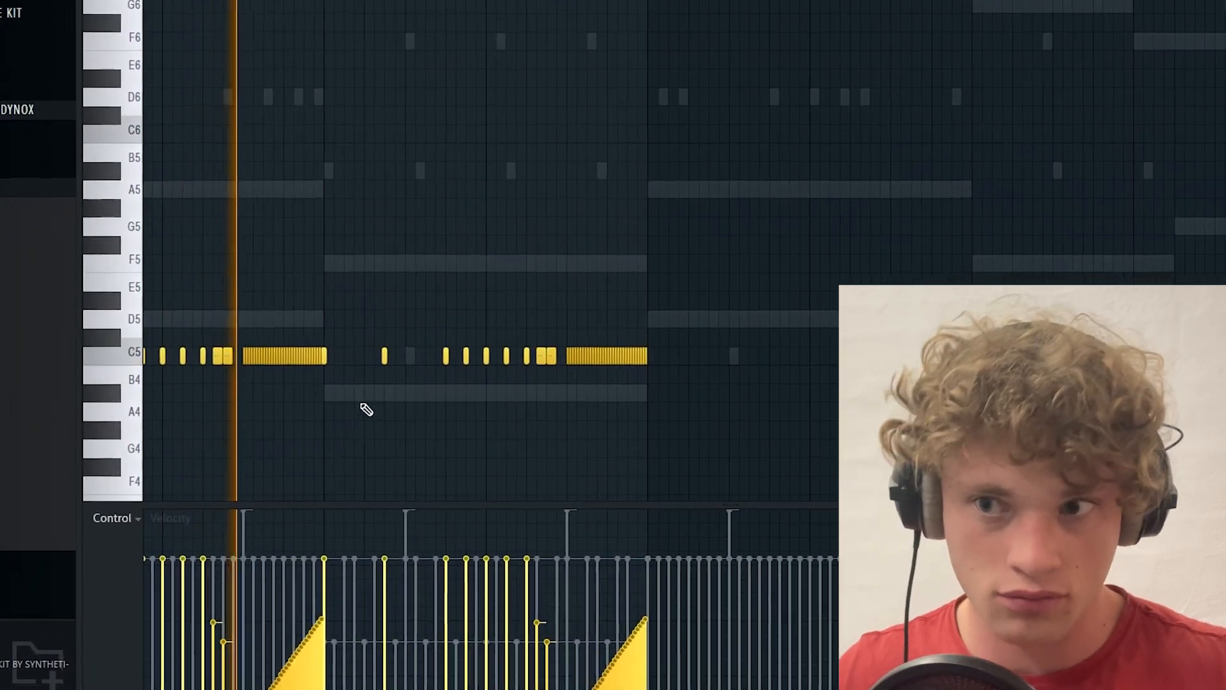
scroll(341, 398, up, 2)
drag(643, 306, 410, 380)
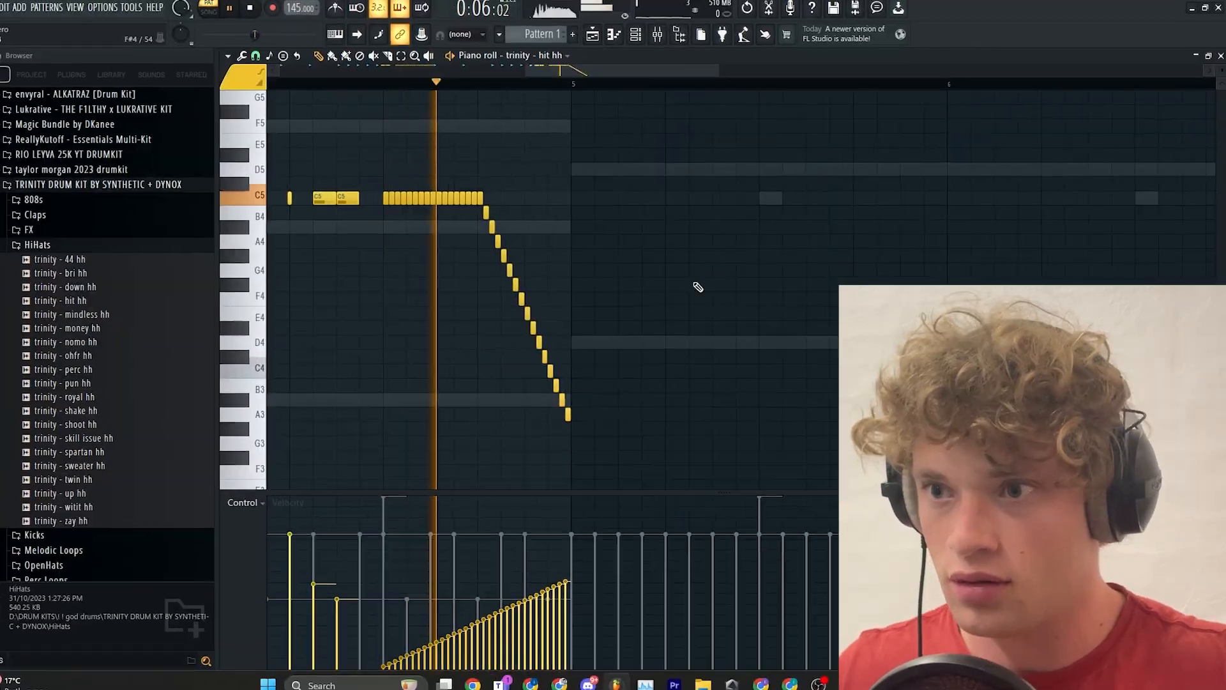
- Duplicate the four-bar trinity - hit hh pattern into bars 5 to 8
scroll(665, 422, down, 2)
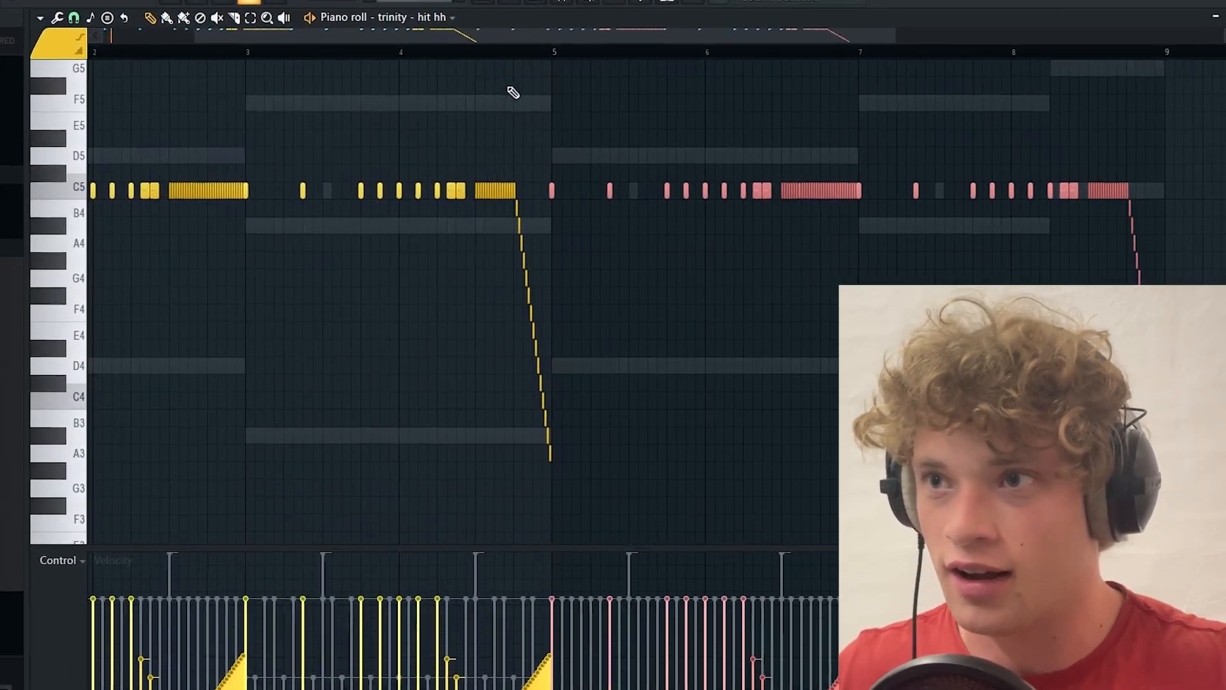
click(462, 98)
scroll(462, 98, down, 2)
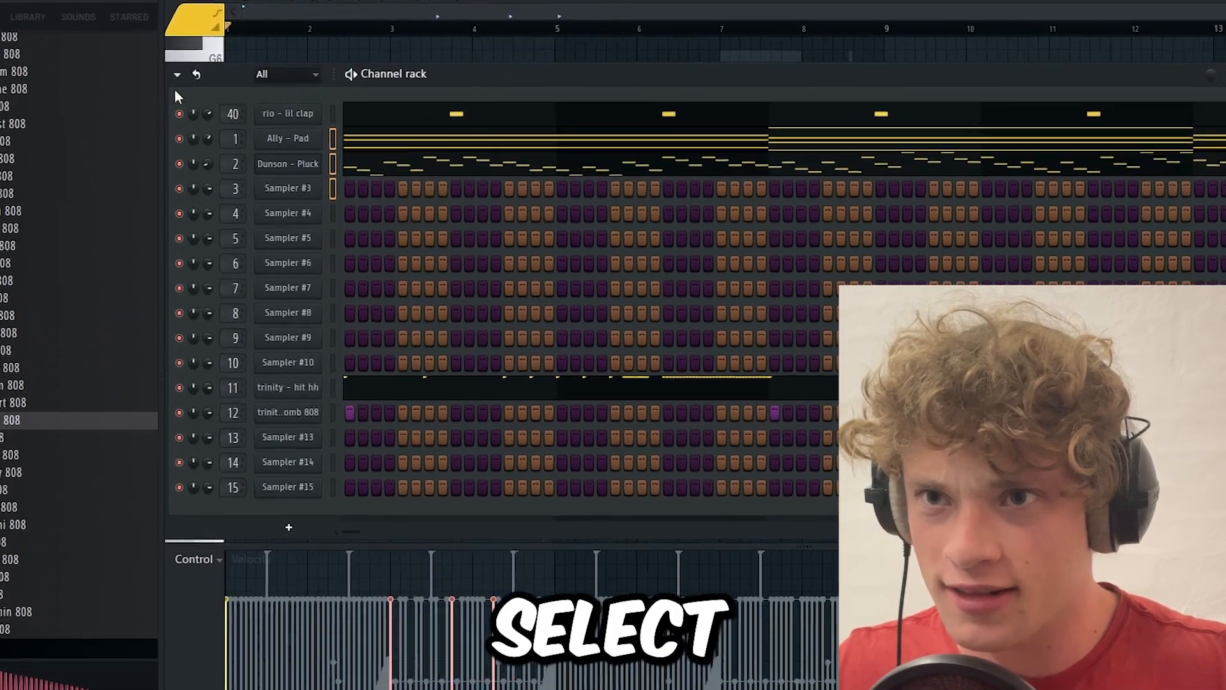
- Transpose the selected Ally - Pad, Dunson - Pluck and Sampler #3 channels by 4 semitones
click(251, 121)
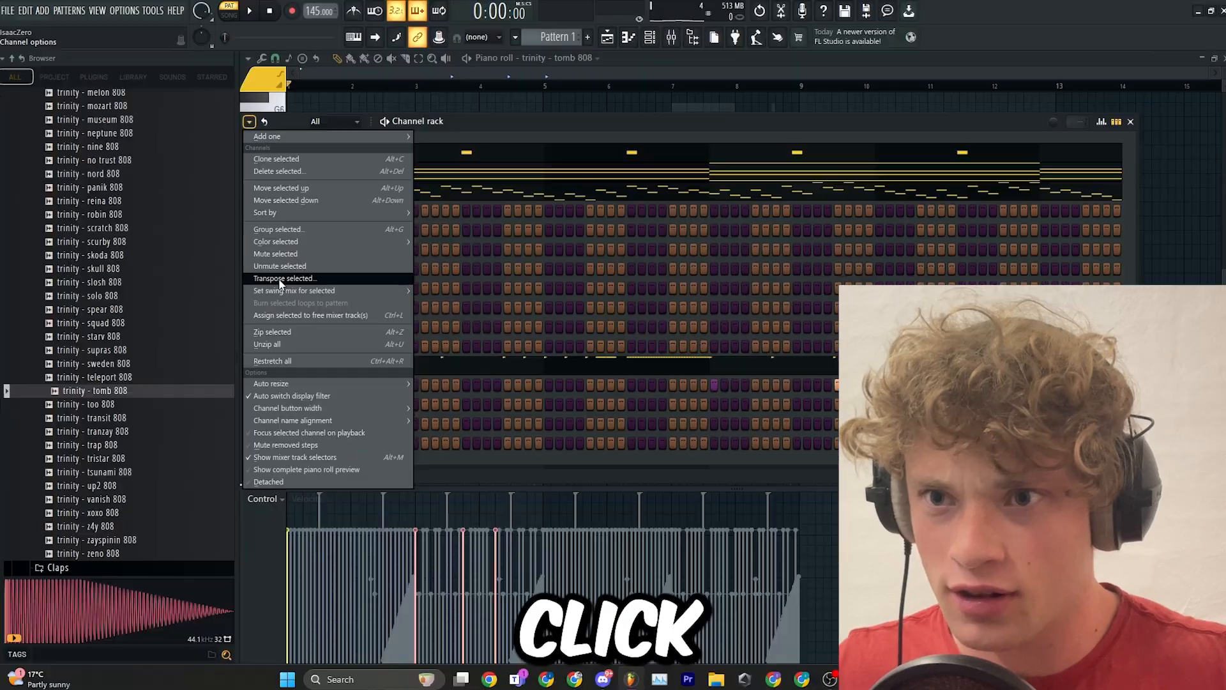
click(238, 293)
text(4)
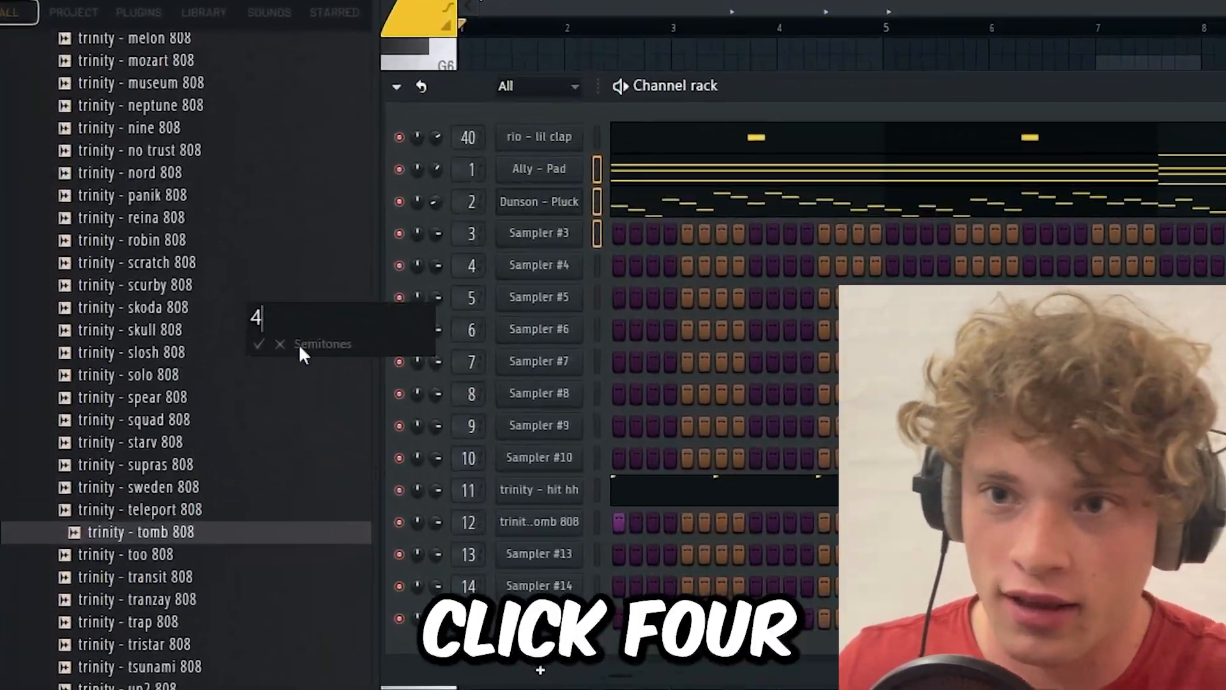
click(268, 345)
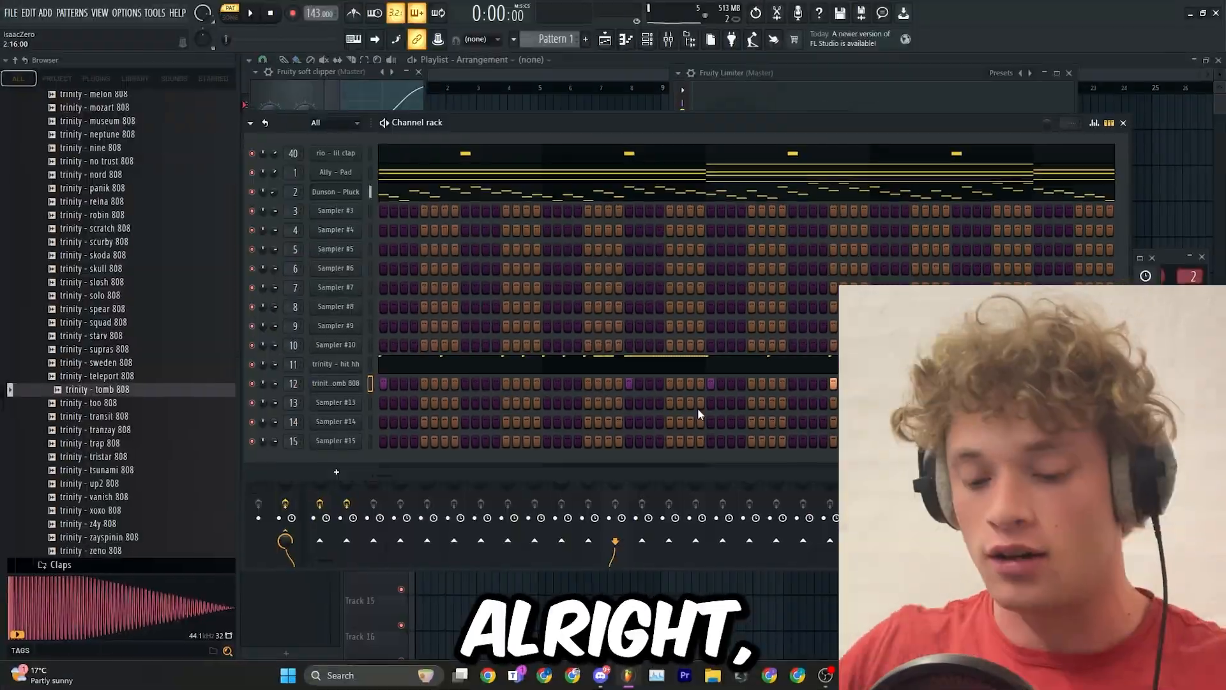
- Load the trinity - feelings snare sample and enter a quick run of F#5 hits starting on the third step, playing it back
scroll(83, 421, down, 6)
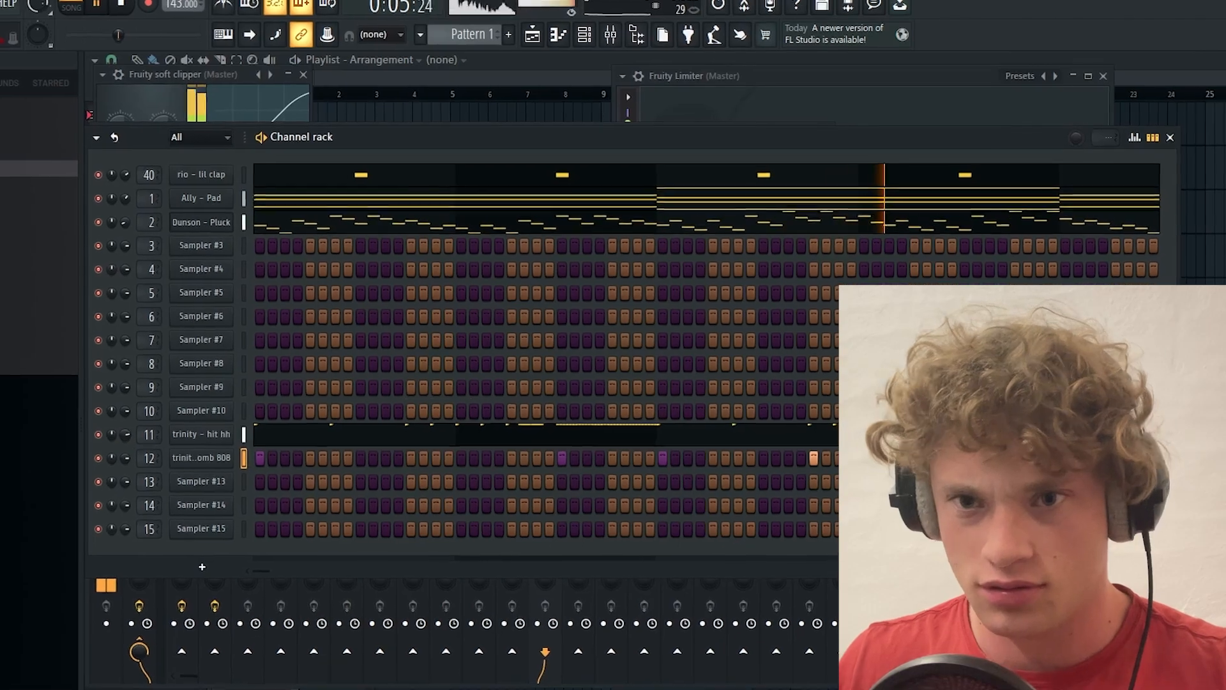
key(space)
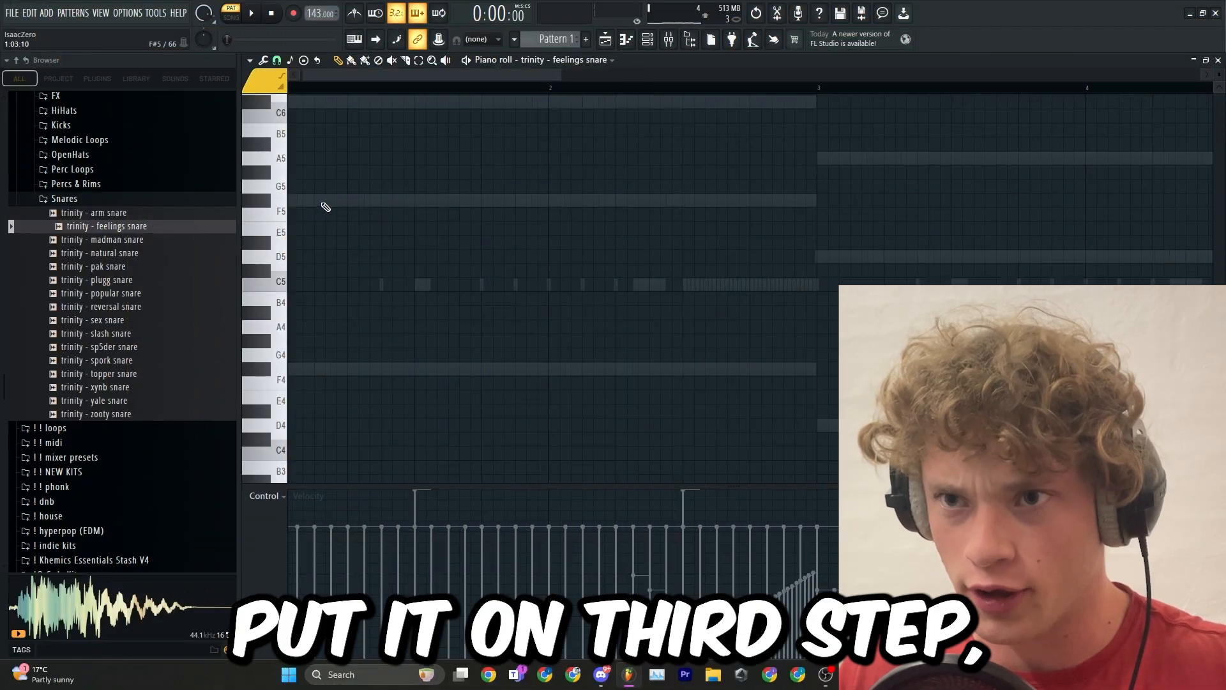
key(space)
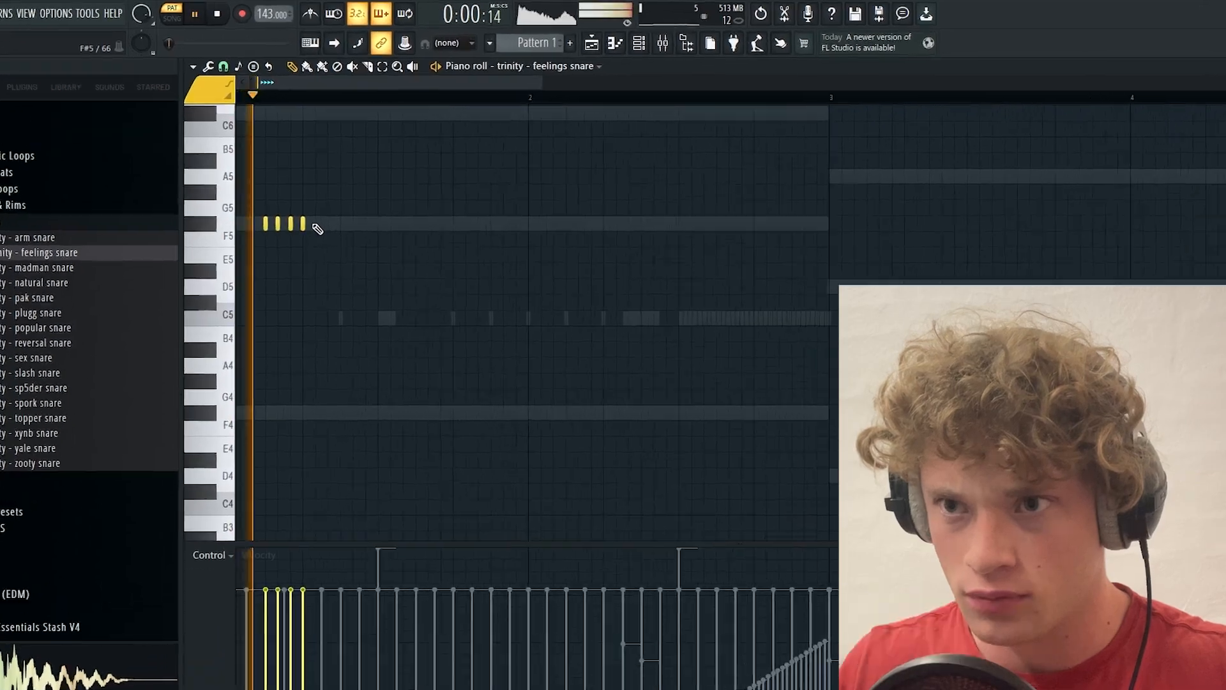
key(space)
key(space)
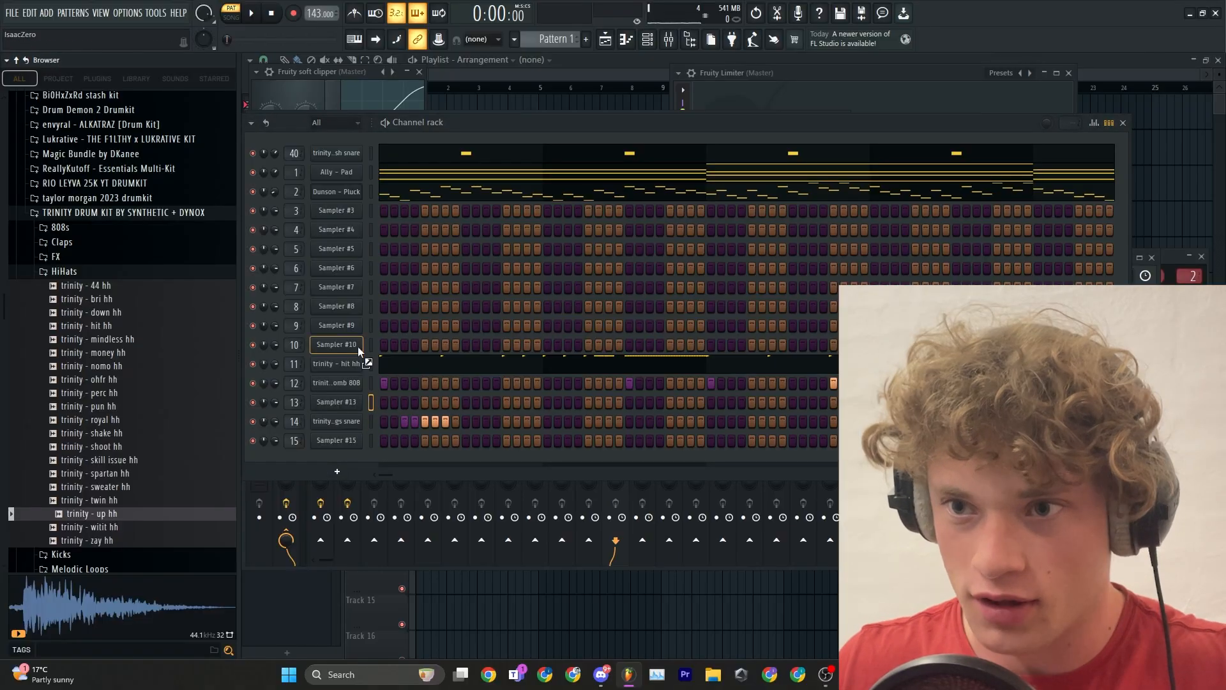
- Load the trinity - up hh sample into the Sampler #10 channel and fill its steps with hits
drag(357, 346, 357, 346)
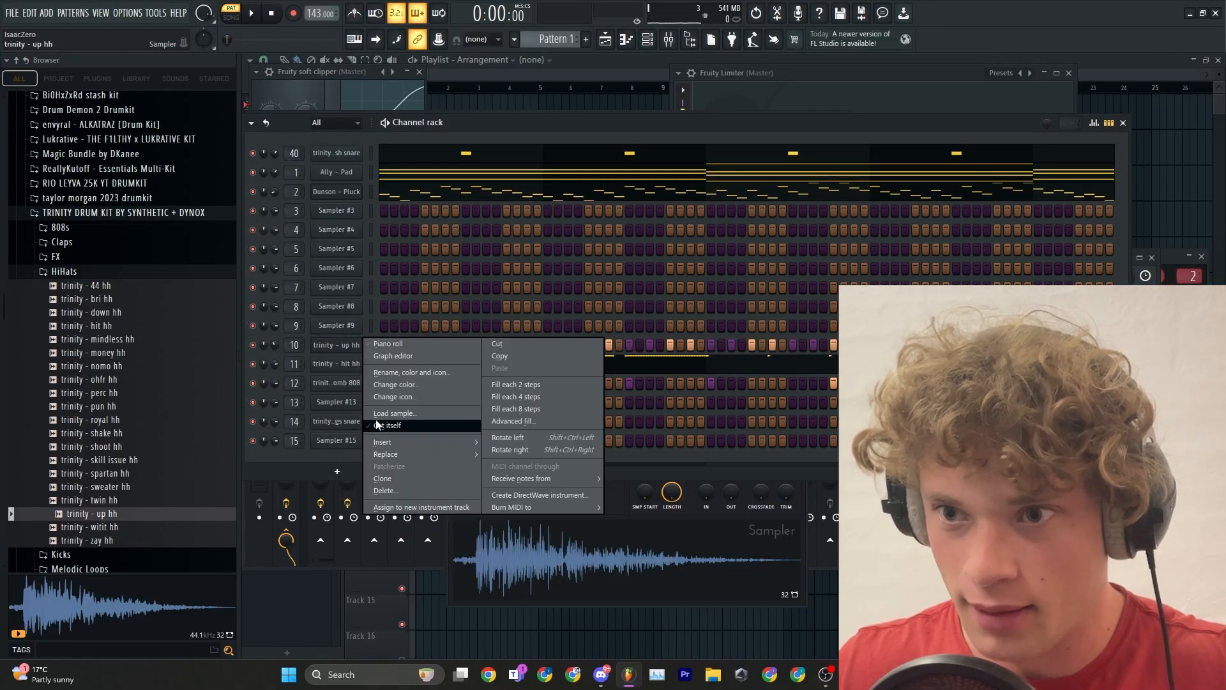
click(336, 344)
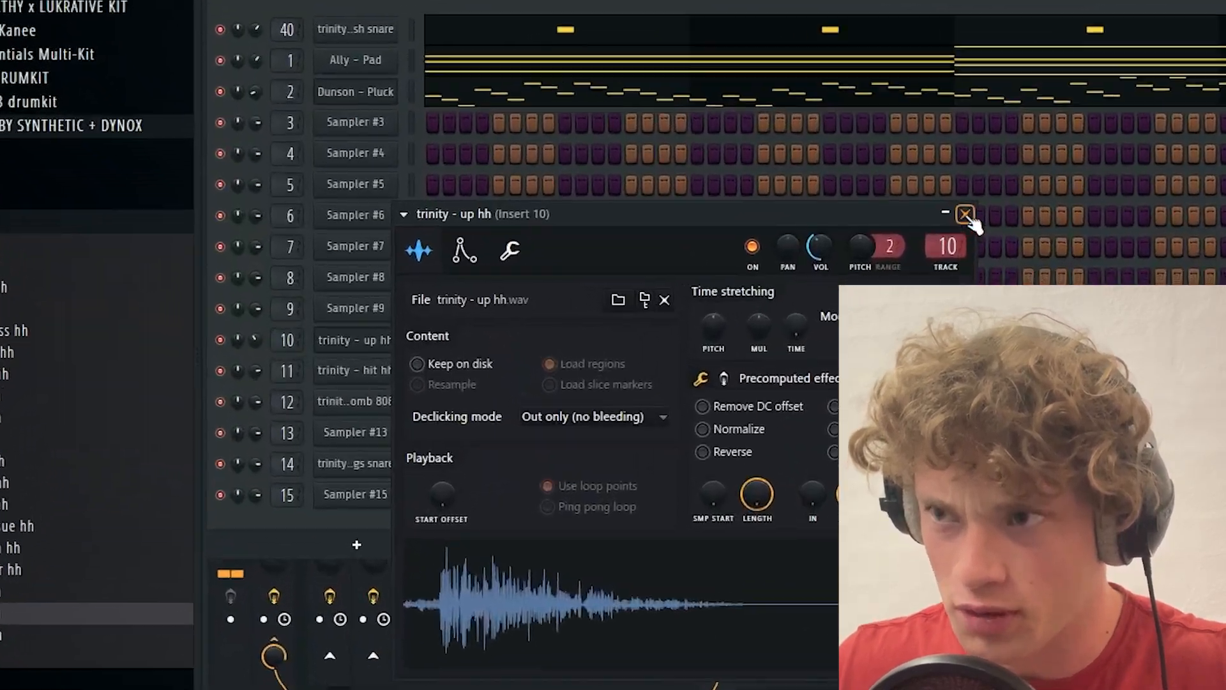
click(672, 118)
- Fill the gaps between the trinity - up hh notes at C5 so every step through bar 8 plays
right_click(102, 246)
click(128, 256)
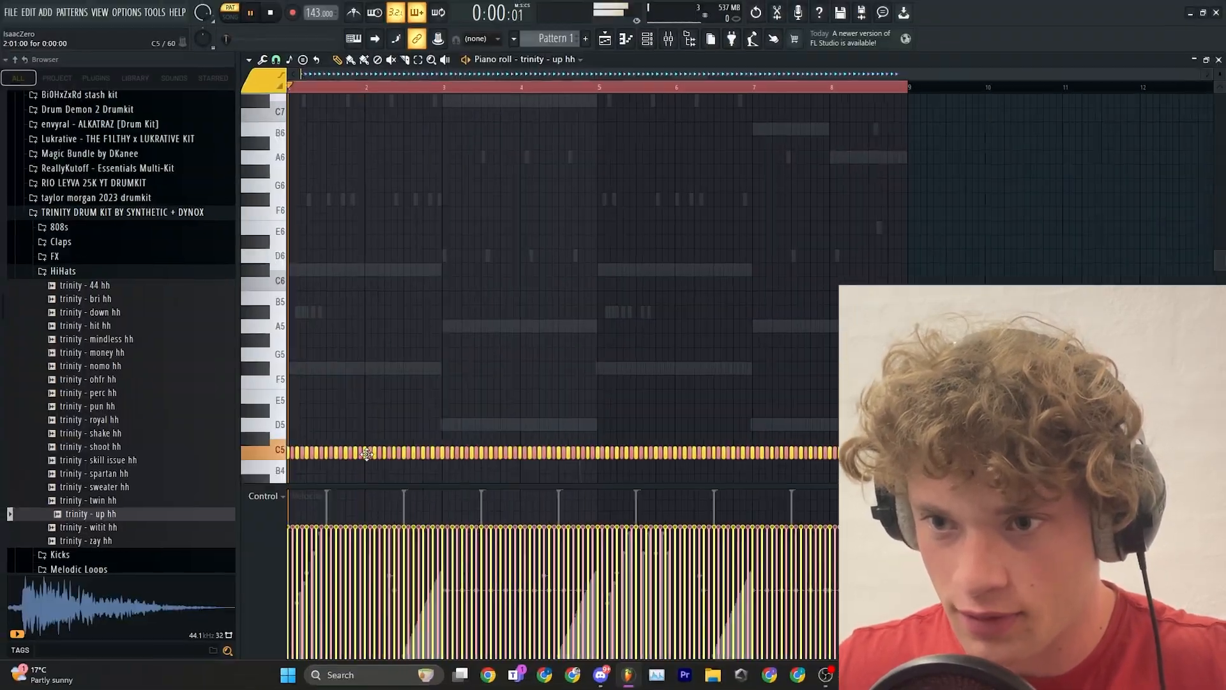
key(space)
key(F7)
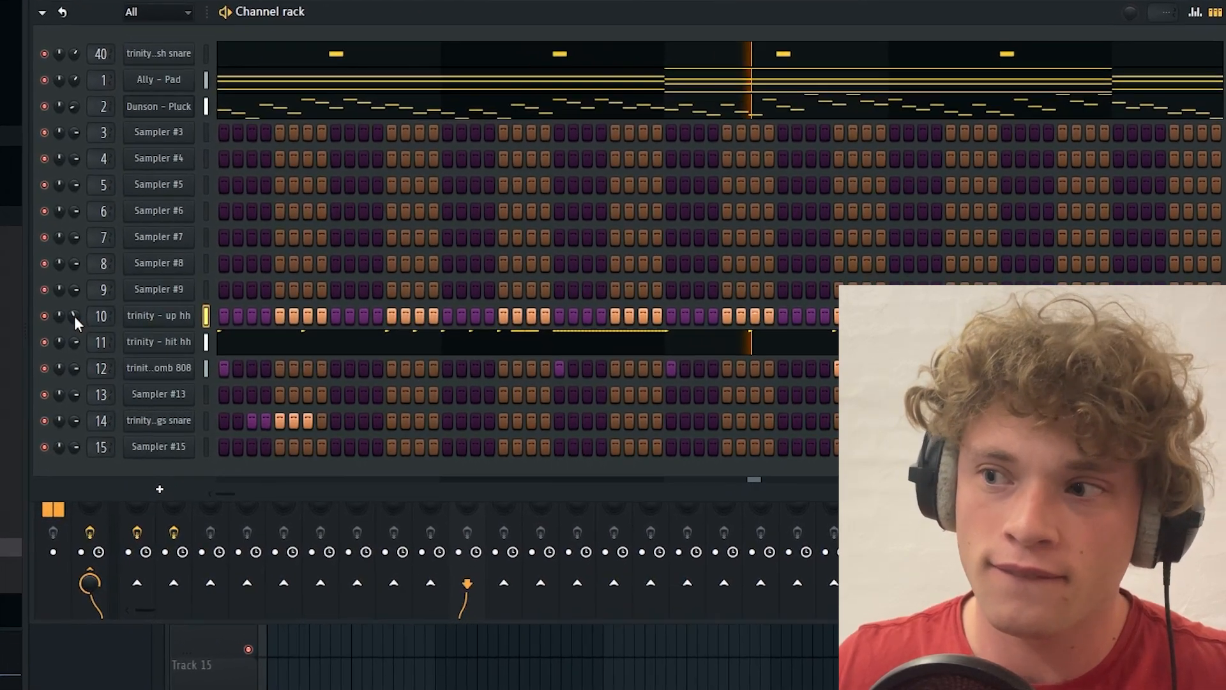
click(158, 316)
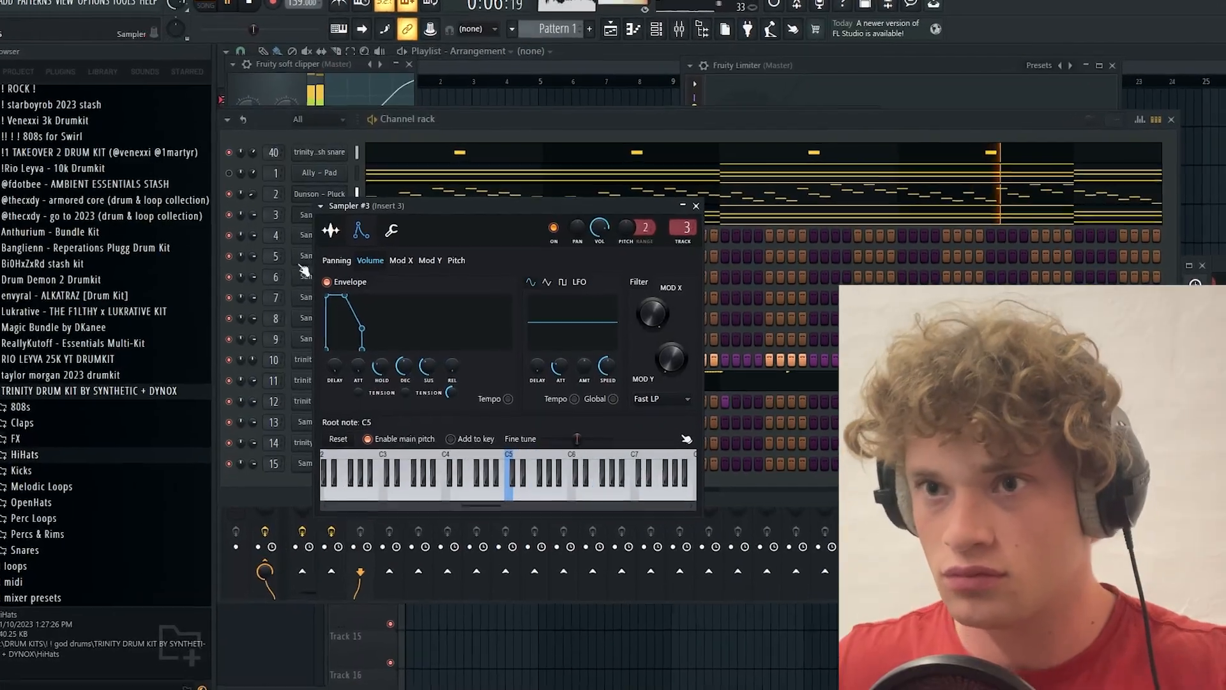
click(217, 199)
click(274, 224)
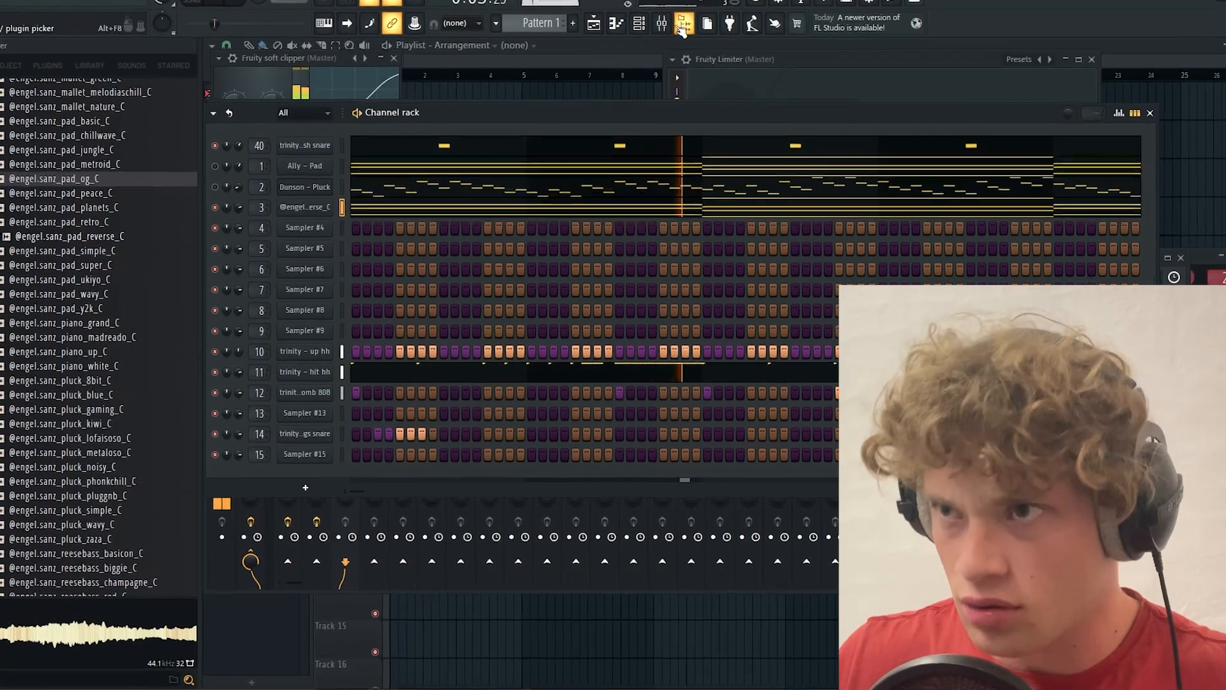
key(F9)
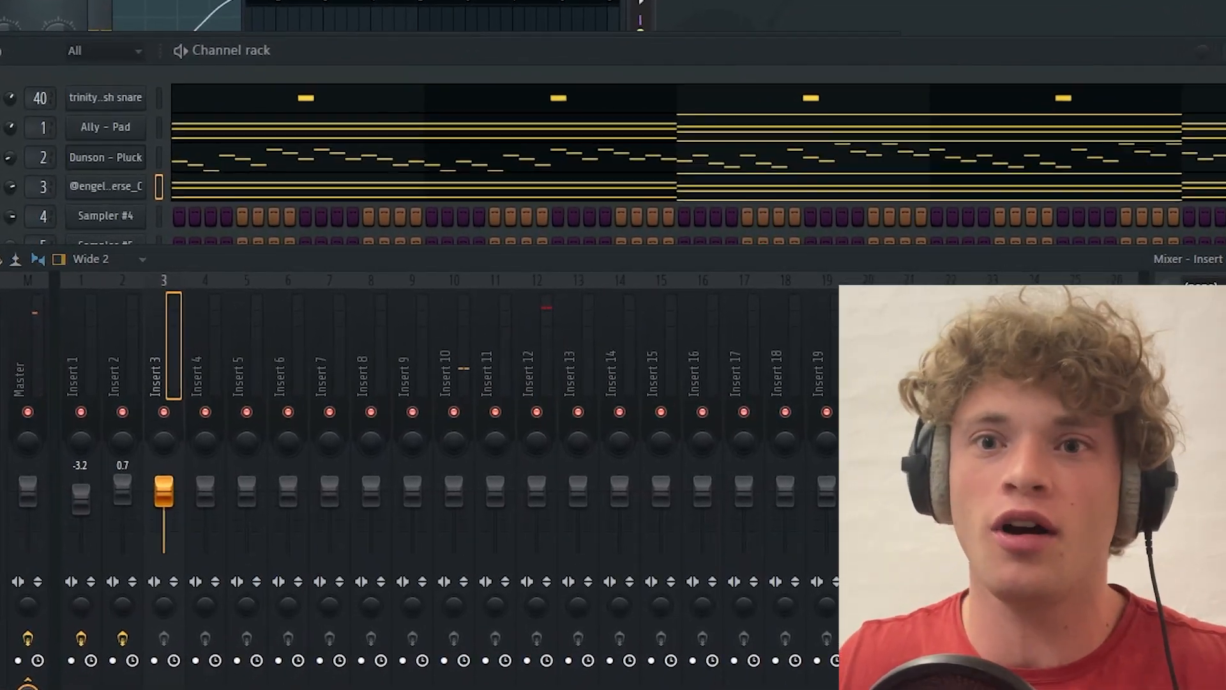
- Replace the third channel's sound with the motion - Watch Me Grow sample and open its sample settings
click(89, 193)
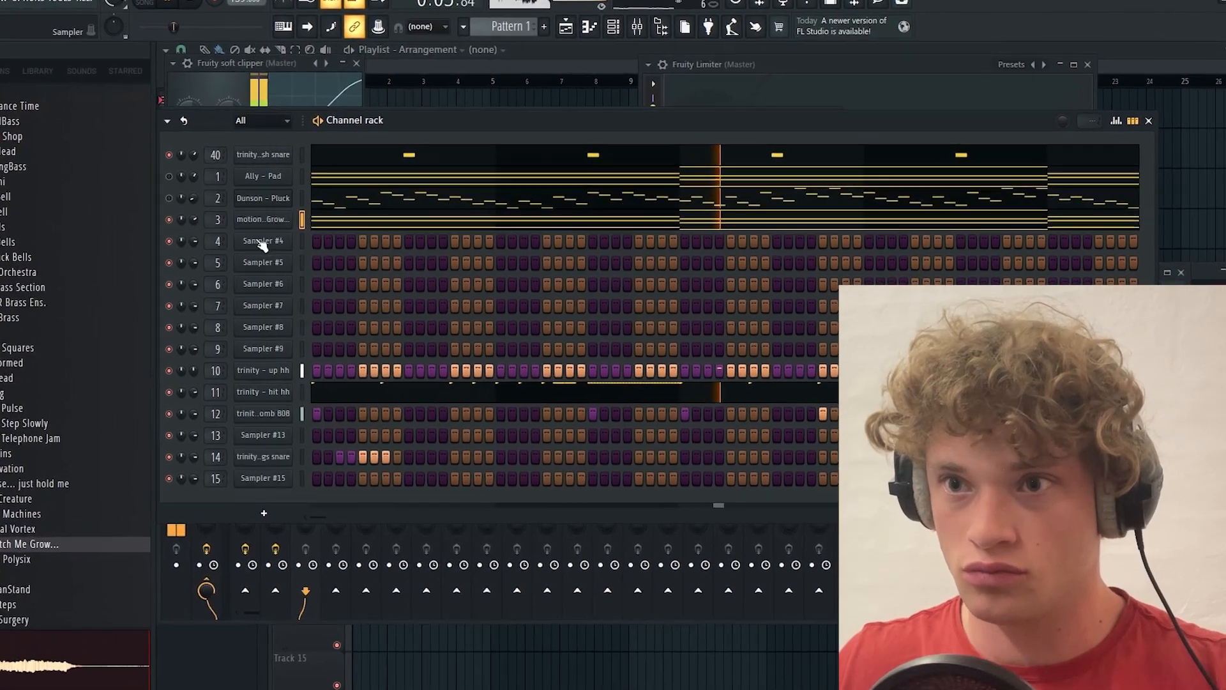
click(324, 212)
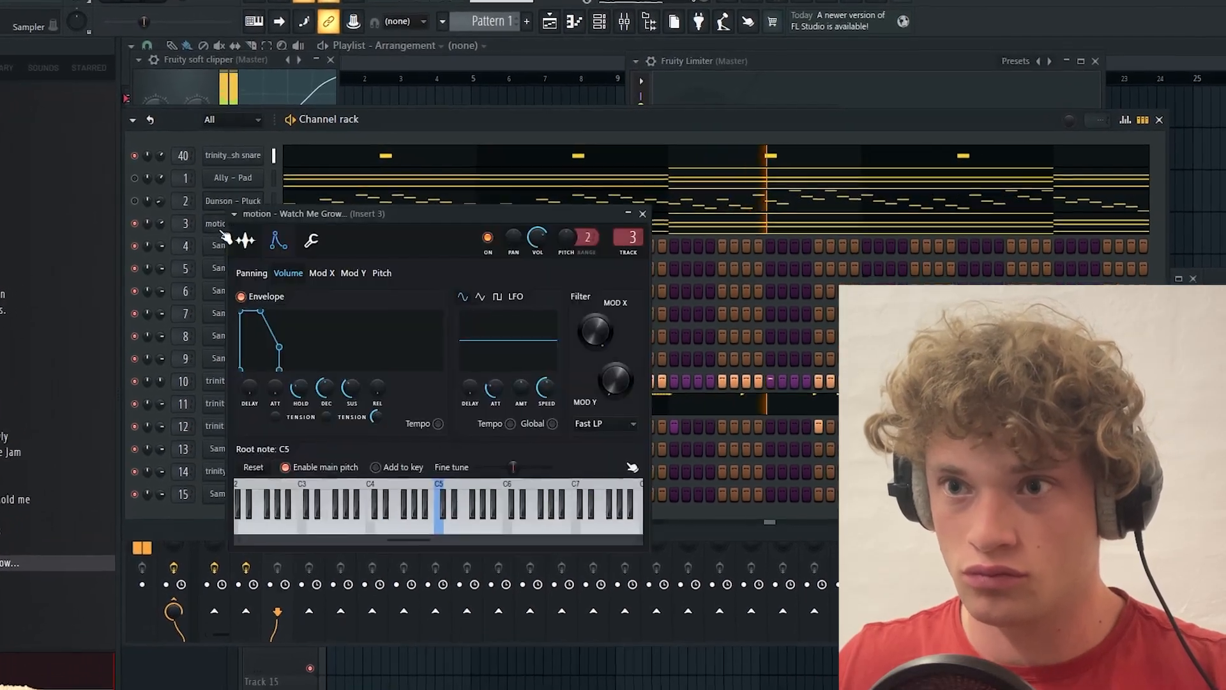
click(216, 244)
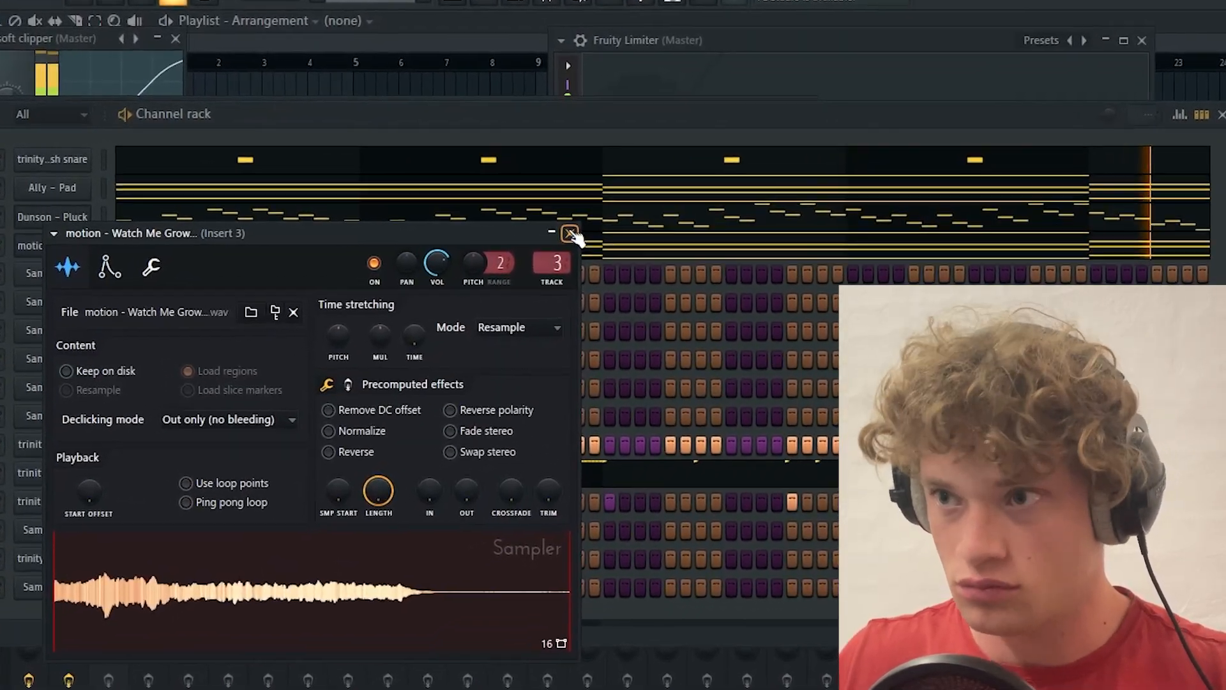
click(582, 230)
right_click(118, 241)
click(16, 256)
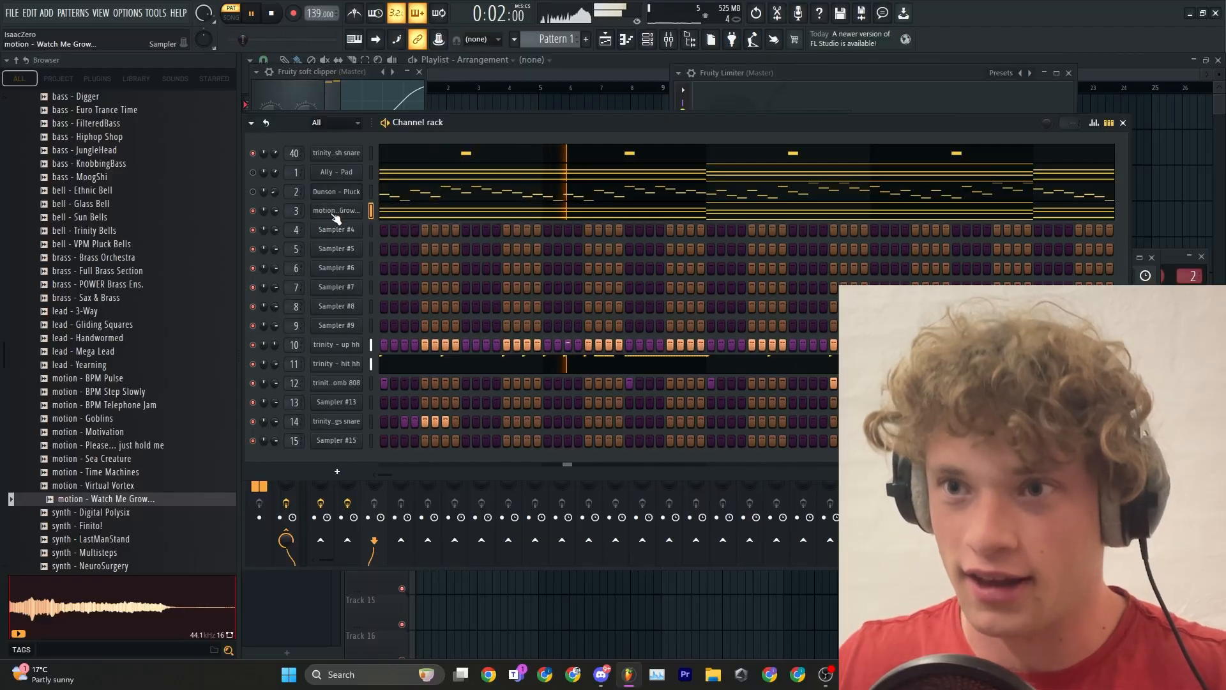
click(328, 216)
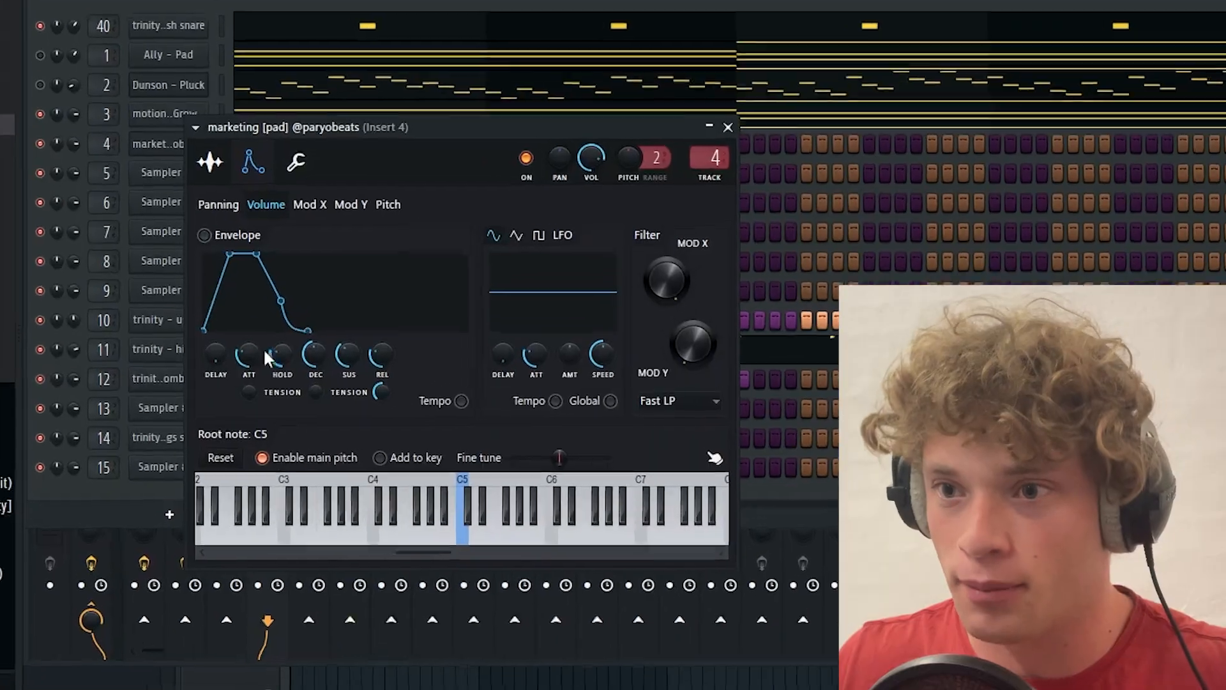
click(290, 241)
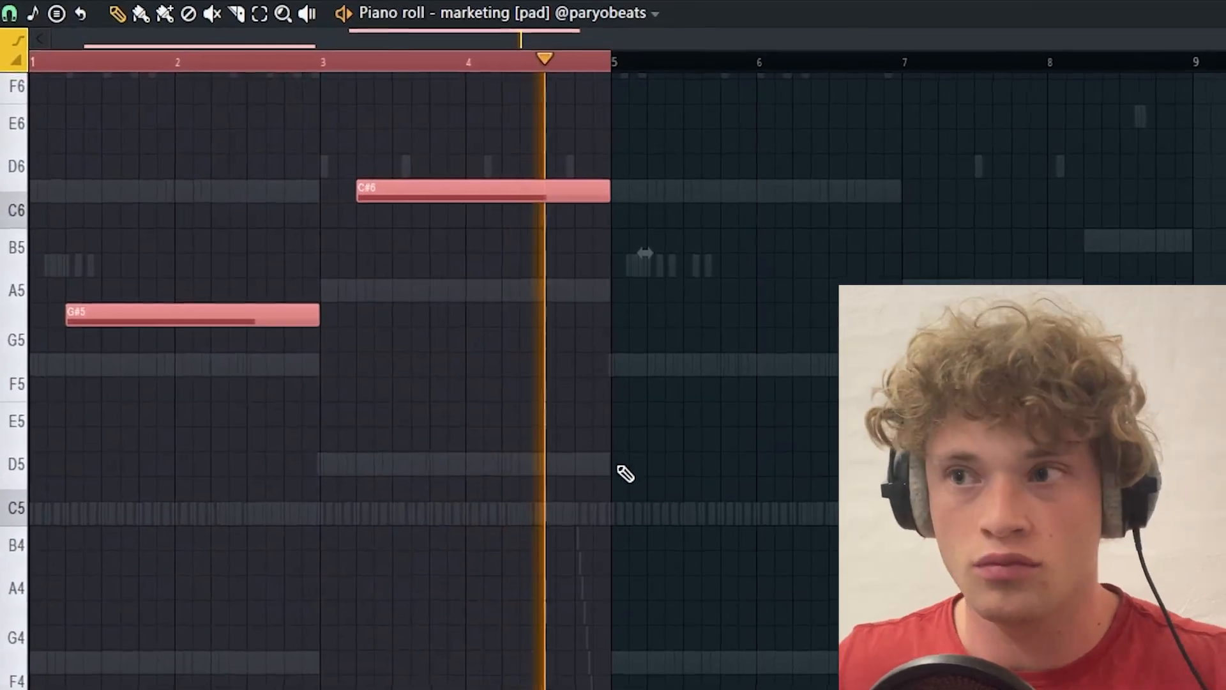
- Duplicate the marketing pad's G#5 and C#6 notes into bars 5 to 8 and lower its mixer track to -11.1
key(ctrl+b)
key(F7)
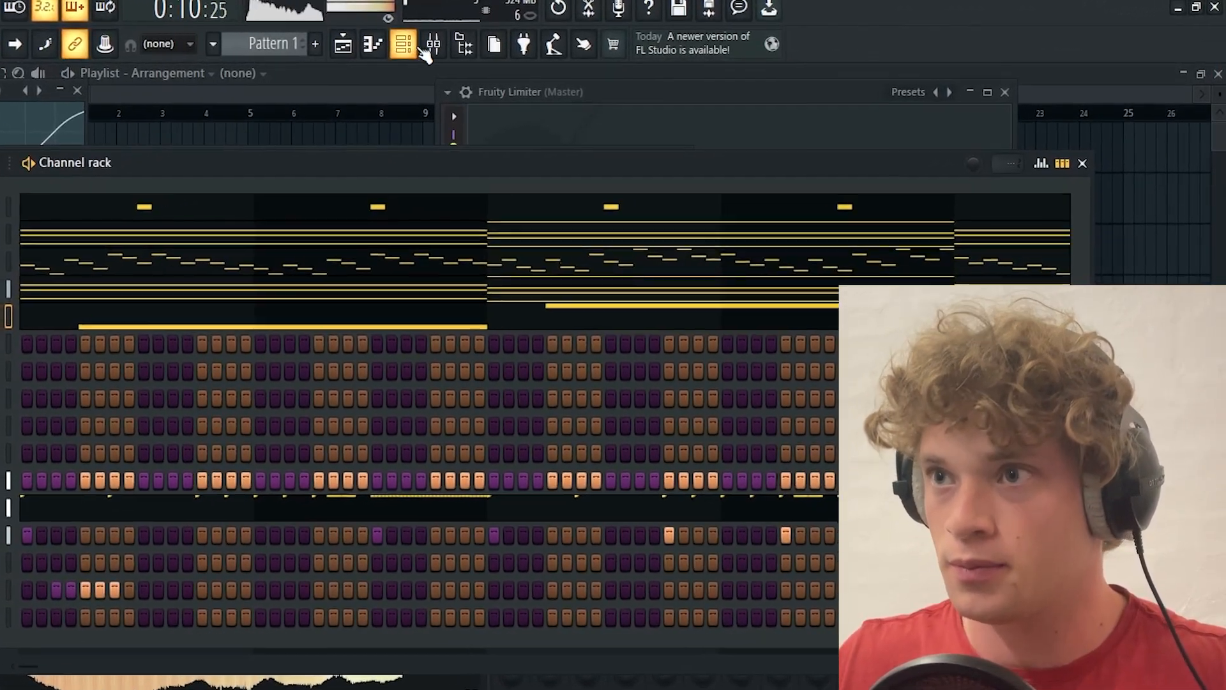
key(F9)
key(space)
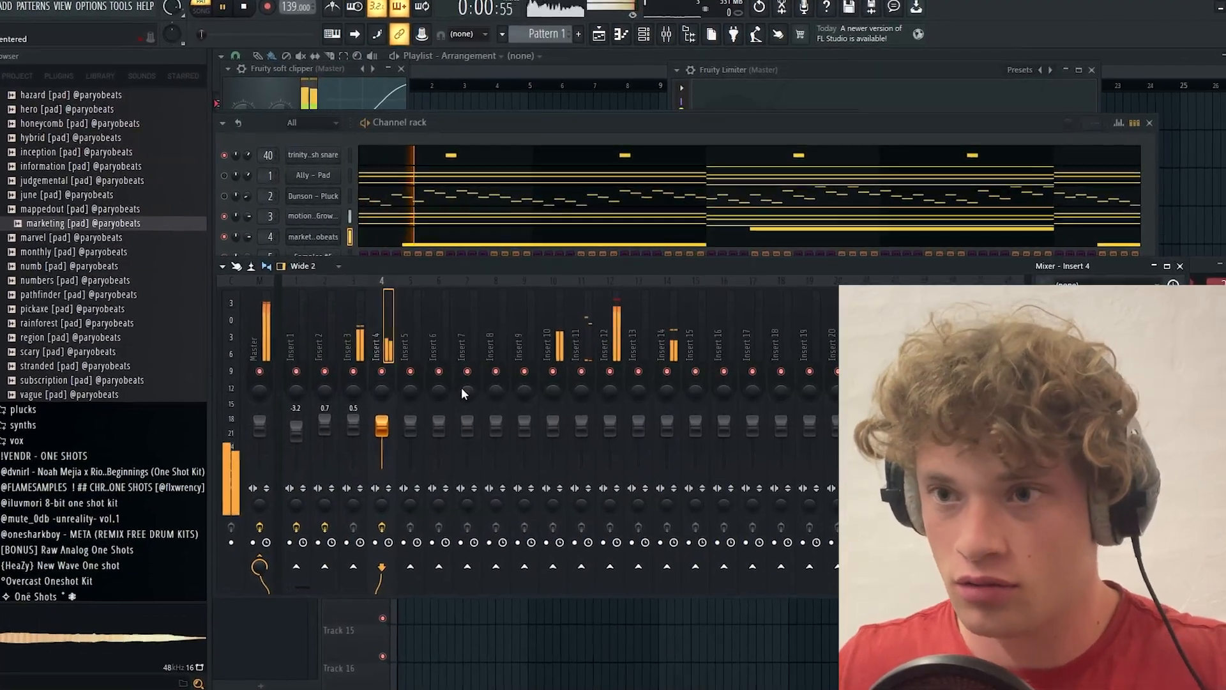
drag(383, 433, 331, 494)
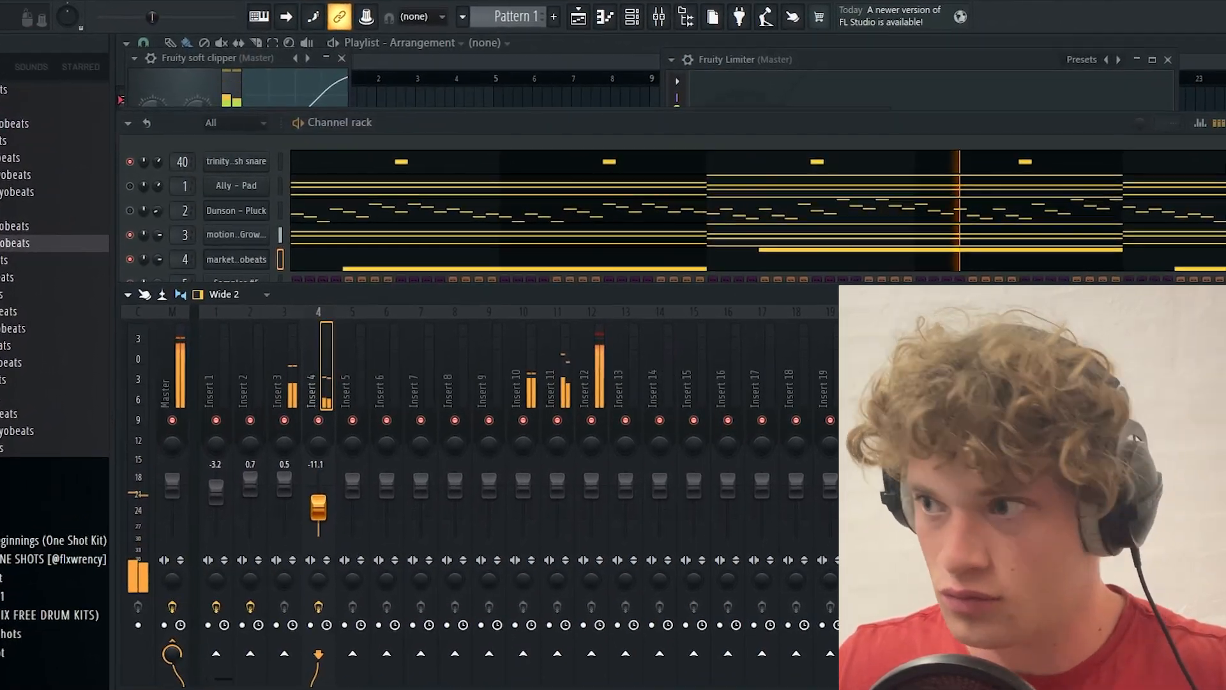
- Add soothe2 to mixer Insert 4 and replace the first channel's sound with the Cymatics - PAD 90s (C) sample
click(840, 9)
click(906, 108)
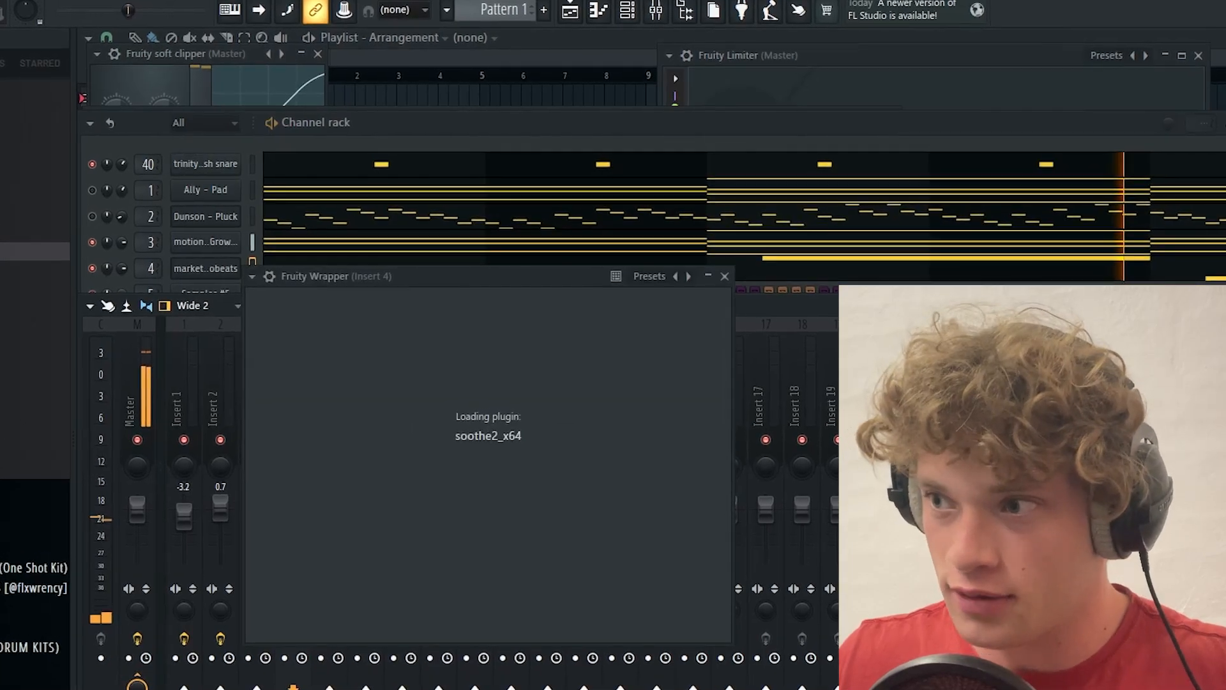
click(786, 13)
click(784, 21)
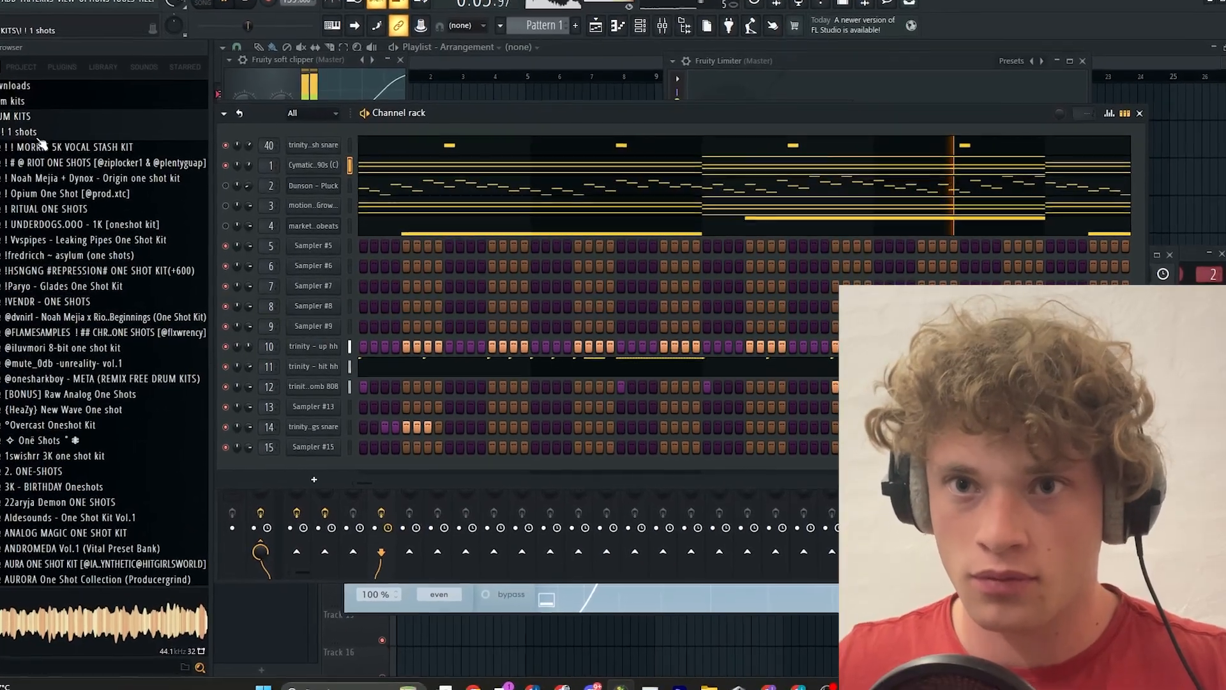
click(18, 146)
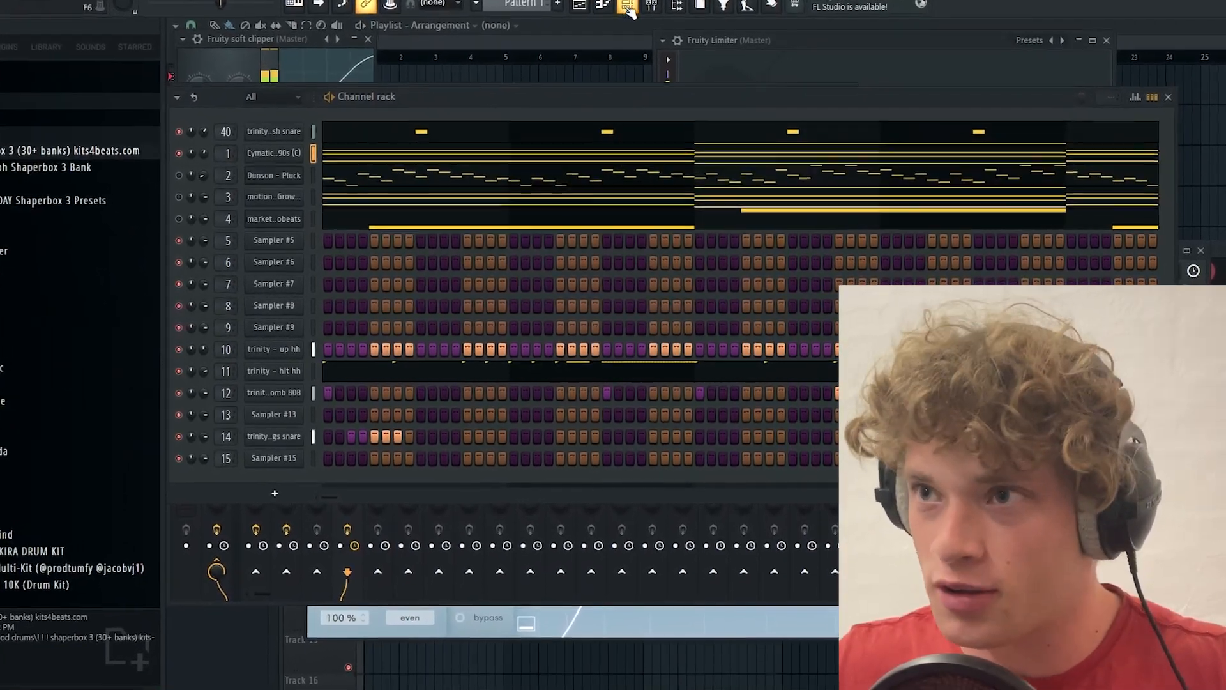
click(660, 20)
key(F6)
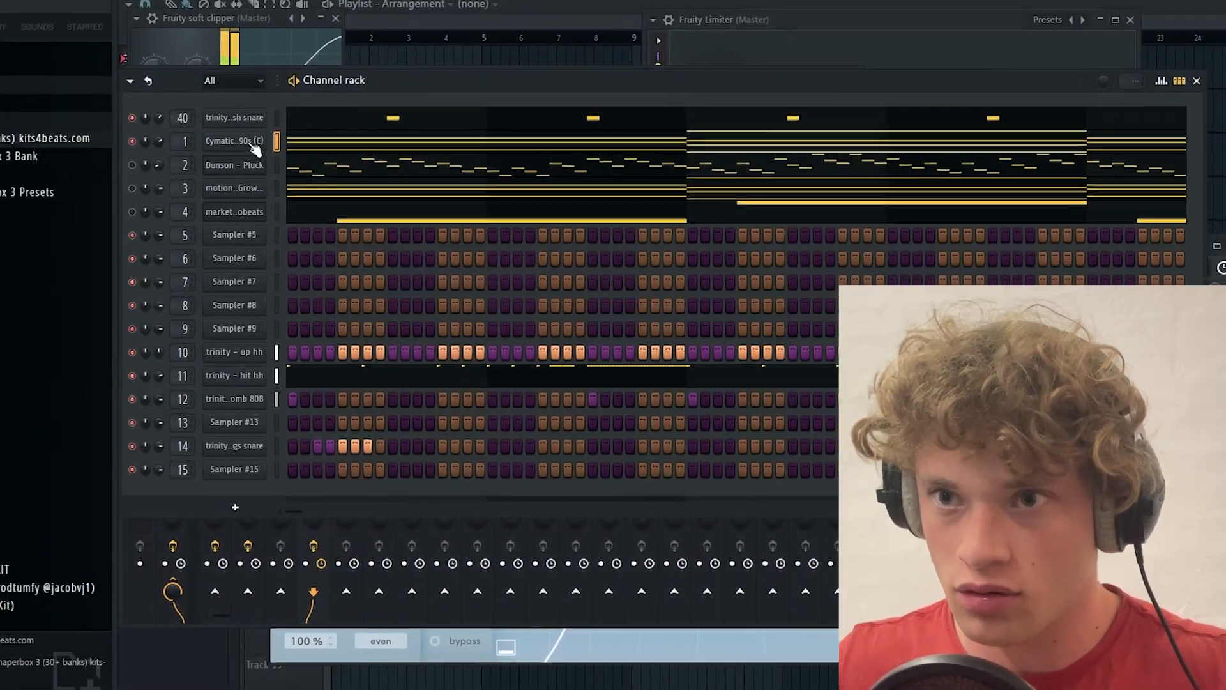
key(F9)
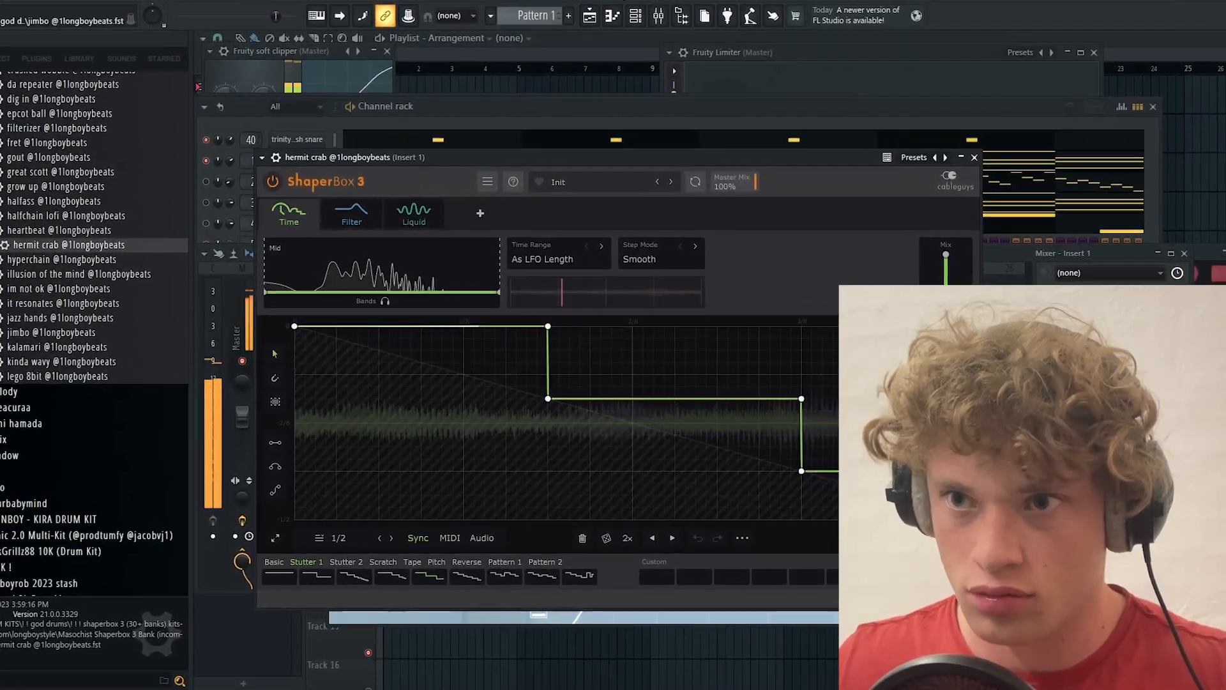
click(978, 154)
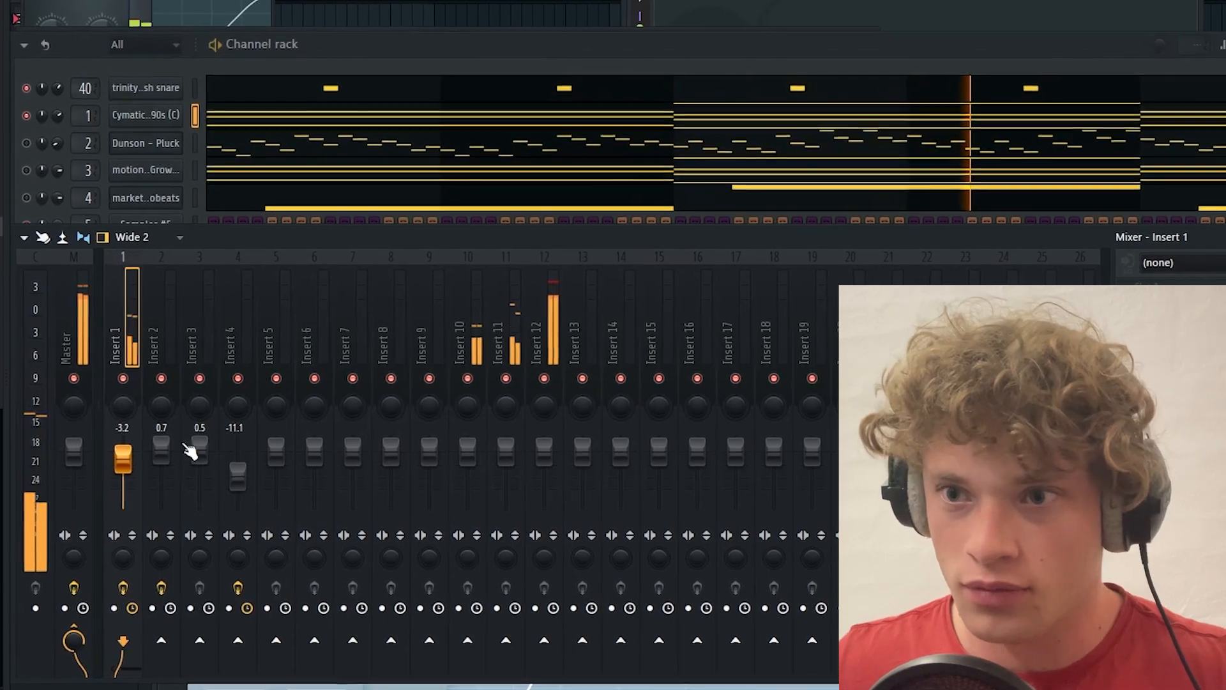
key(F6)
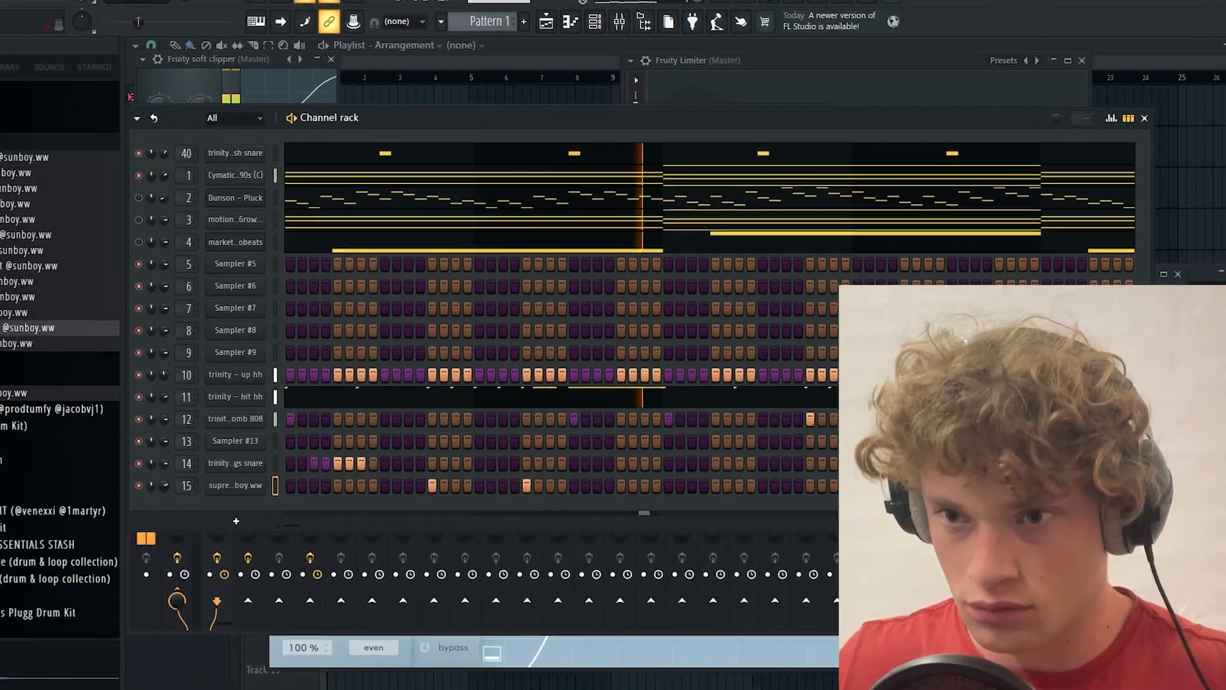
right_click(252, 485)
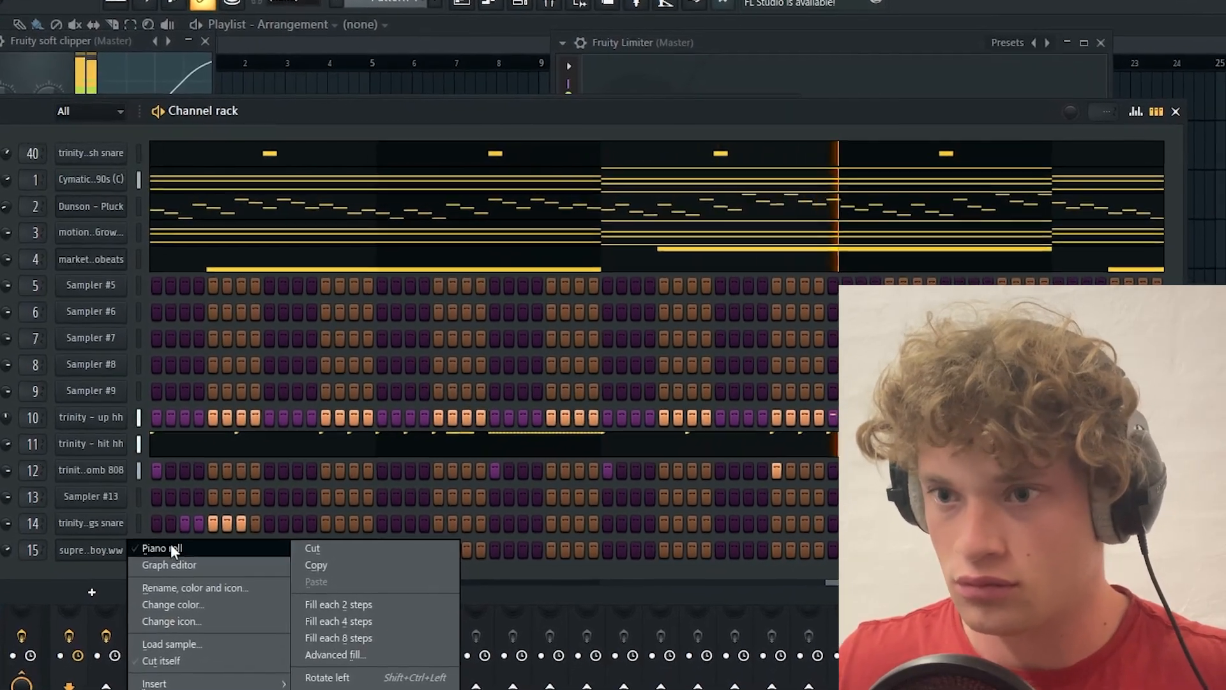
click(171, 549)
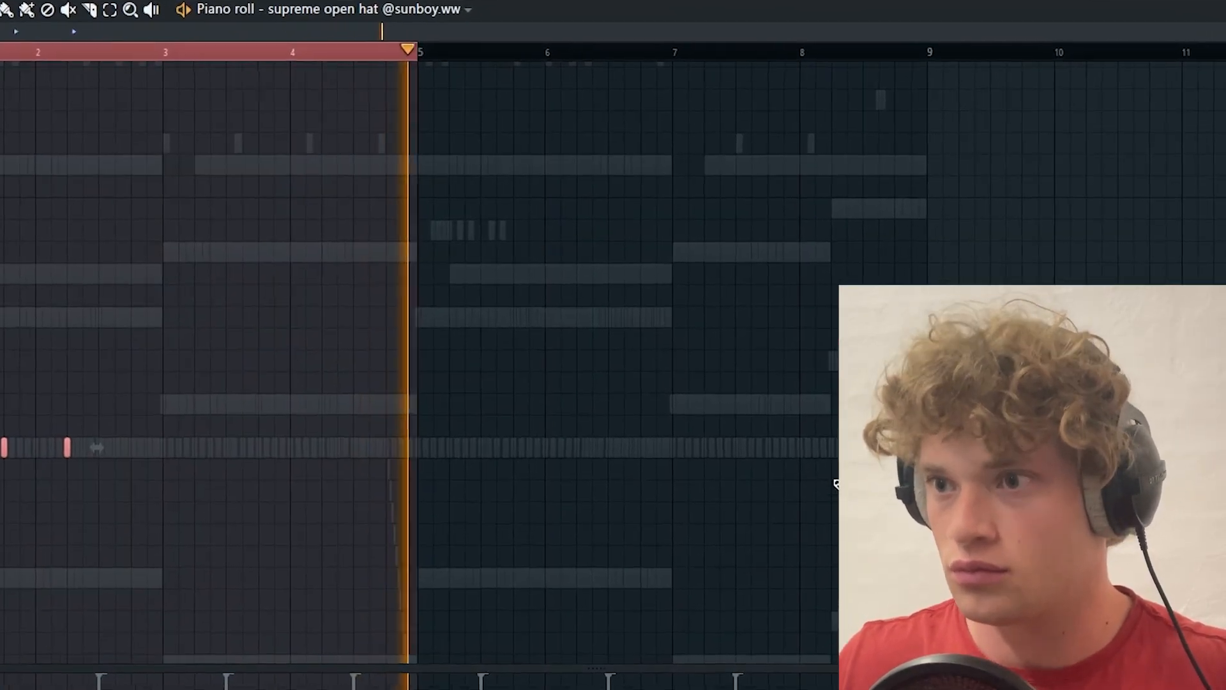
key(Delete)
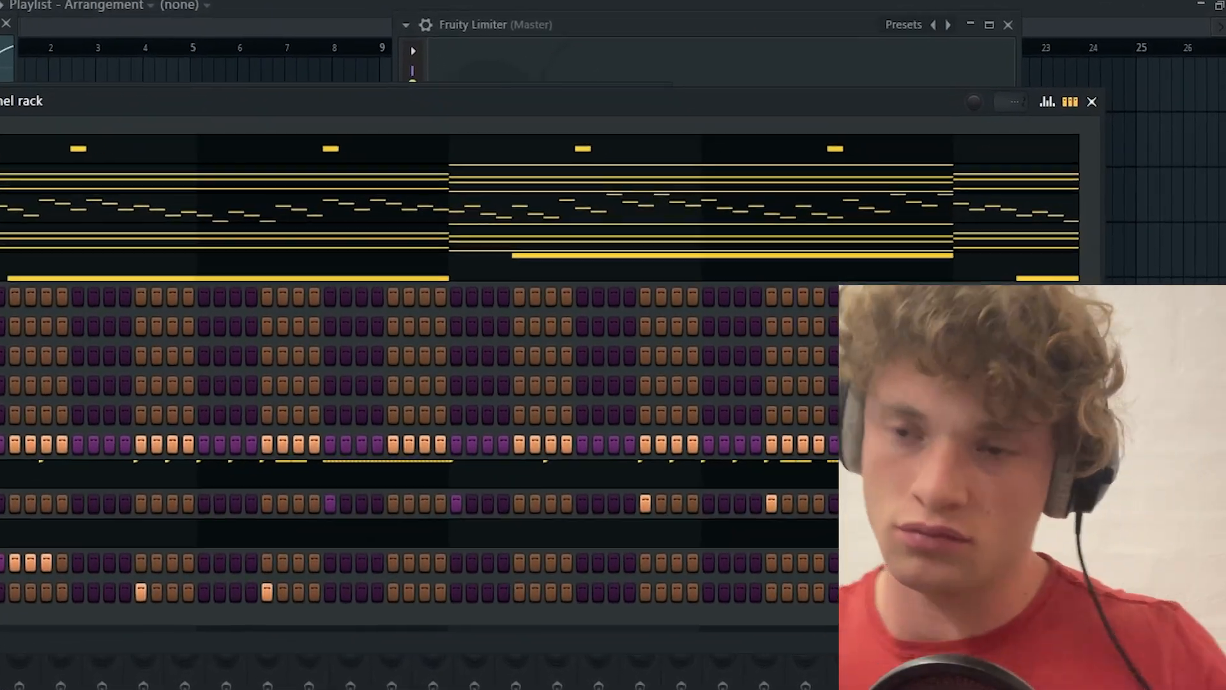
right_click(169, 310)
click(191, 547)
click(128, 352)
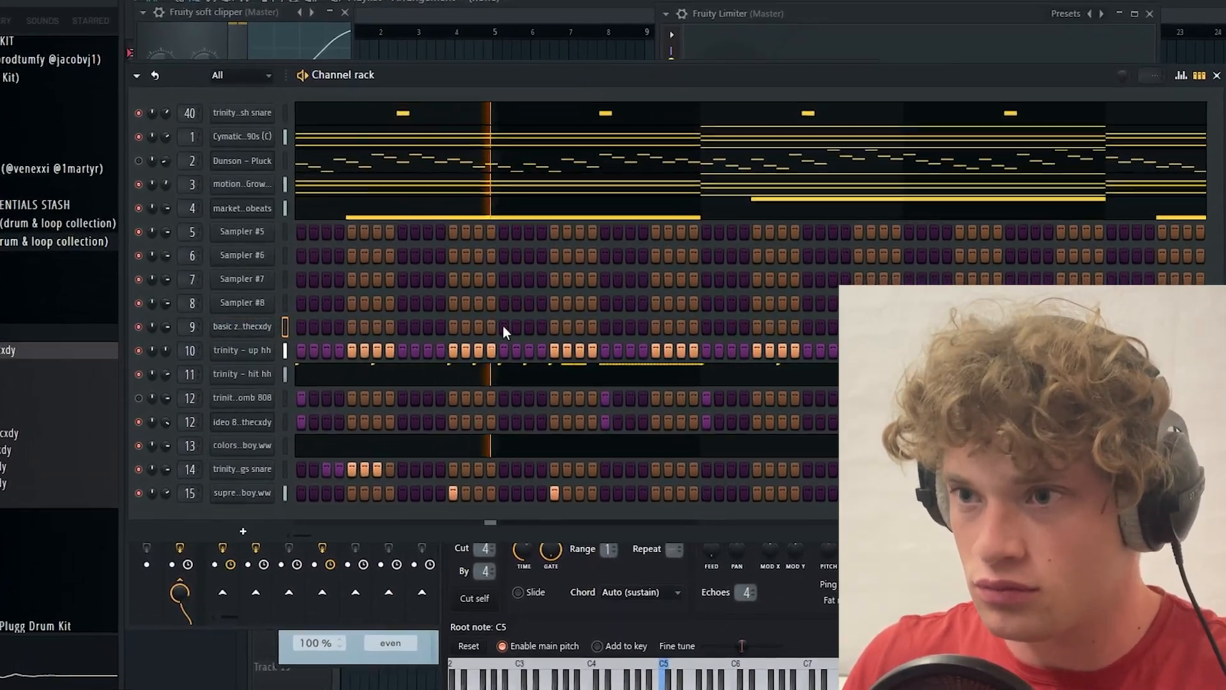
click(548, 326)
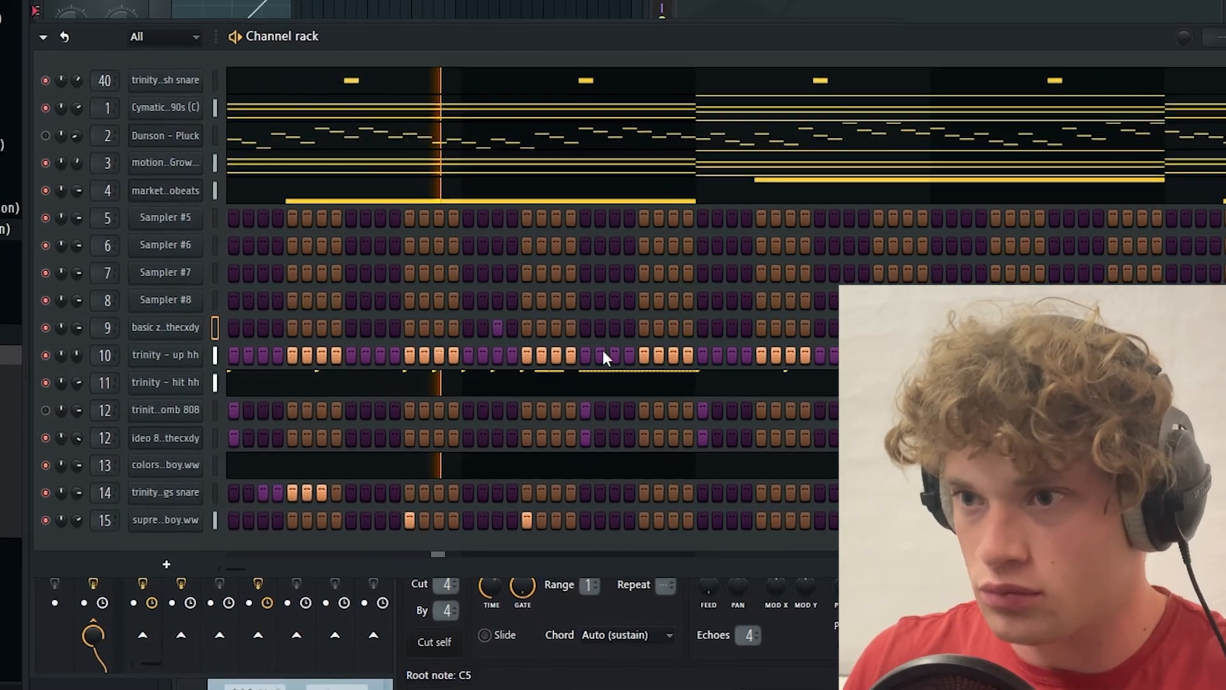
right_click(185, 327)
click(107, 245)
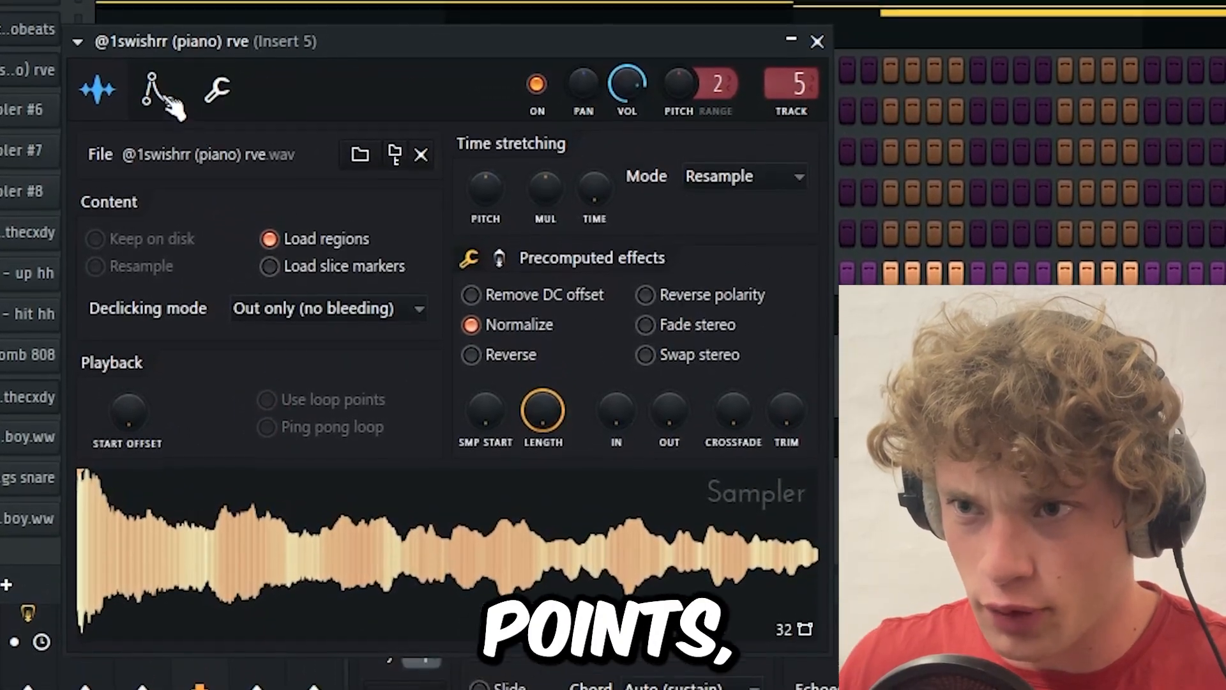
click(157, 57)
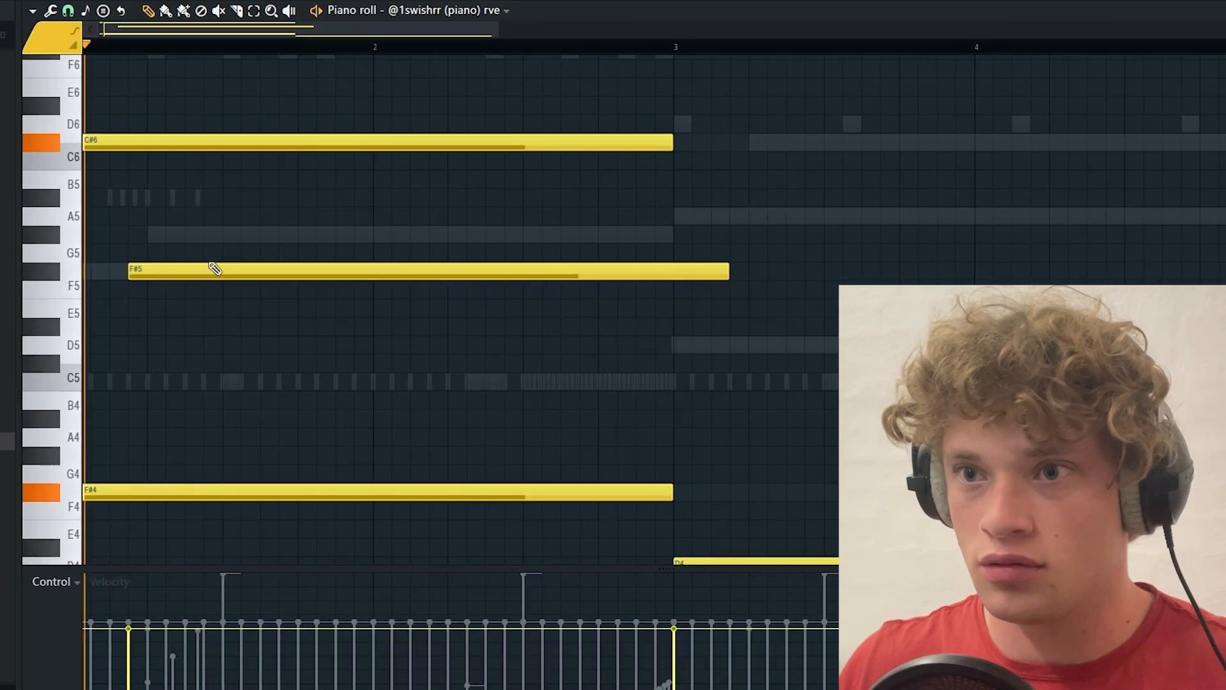
- Add staggered A5 and G#6 notes to the piano's first chord in bars 1 and 2
click(189, 235)
click(231, 13)
click(525, 68)
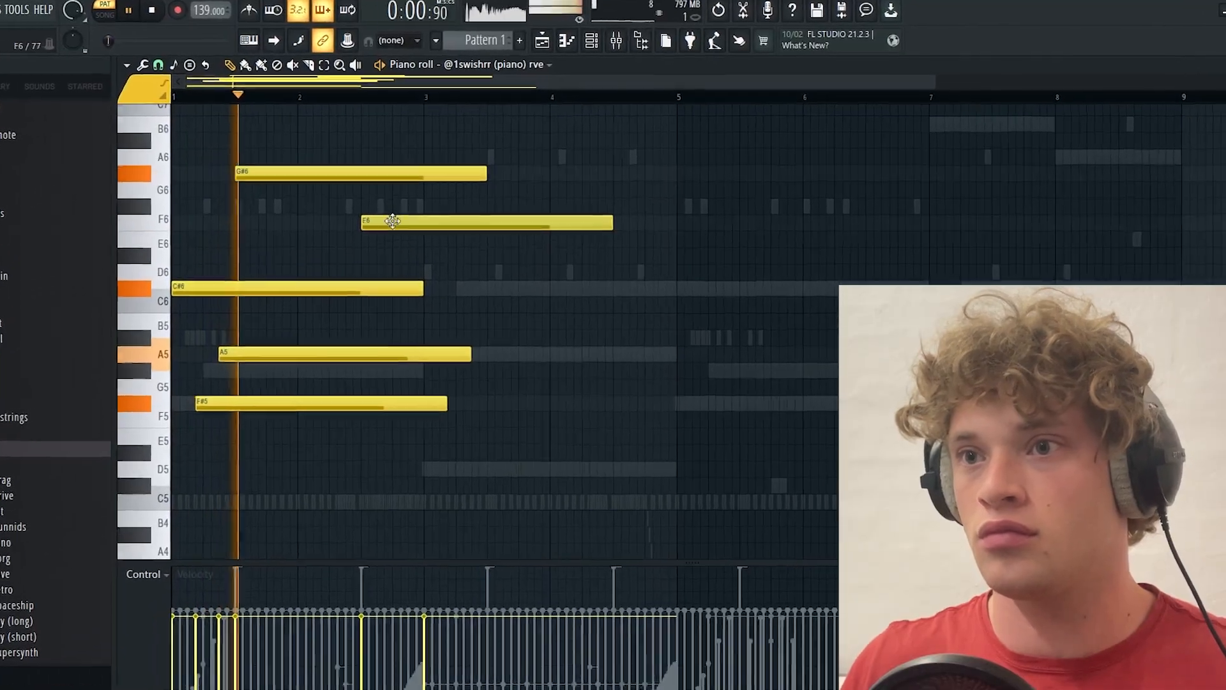
- Add a short A6, G#6, E6, C#6 run at the end of bar 2 and trim the long G#6 to where it starts
drag(393, 221, 392, 157)
scroll(392, 158, up, 3)
click(430, 172)
click(465, 245)
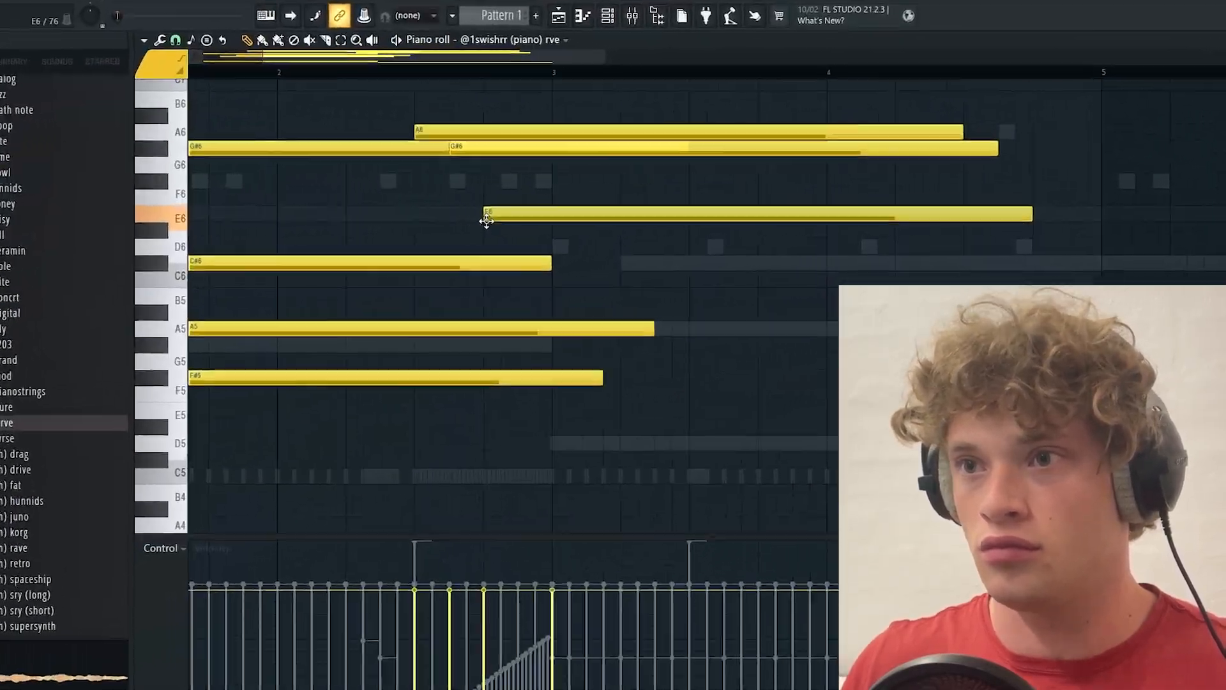
scroll(582, 241, down, 3)
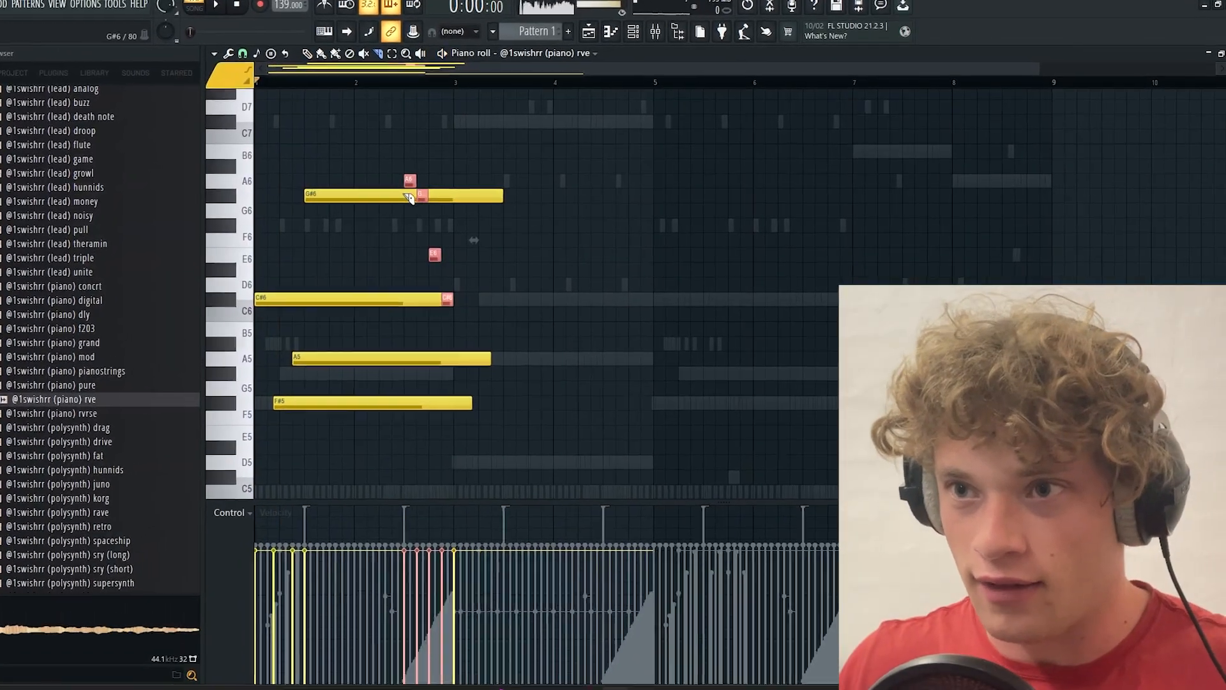
click(410, 198)
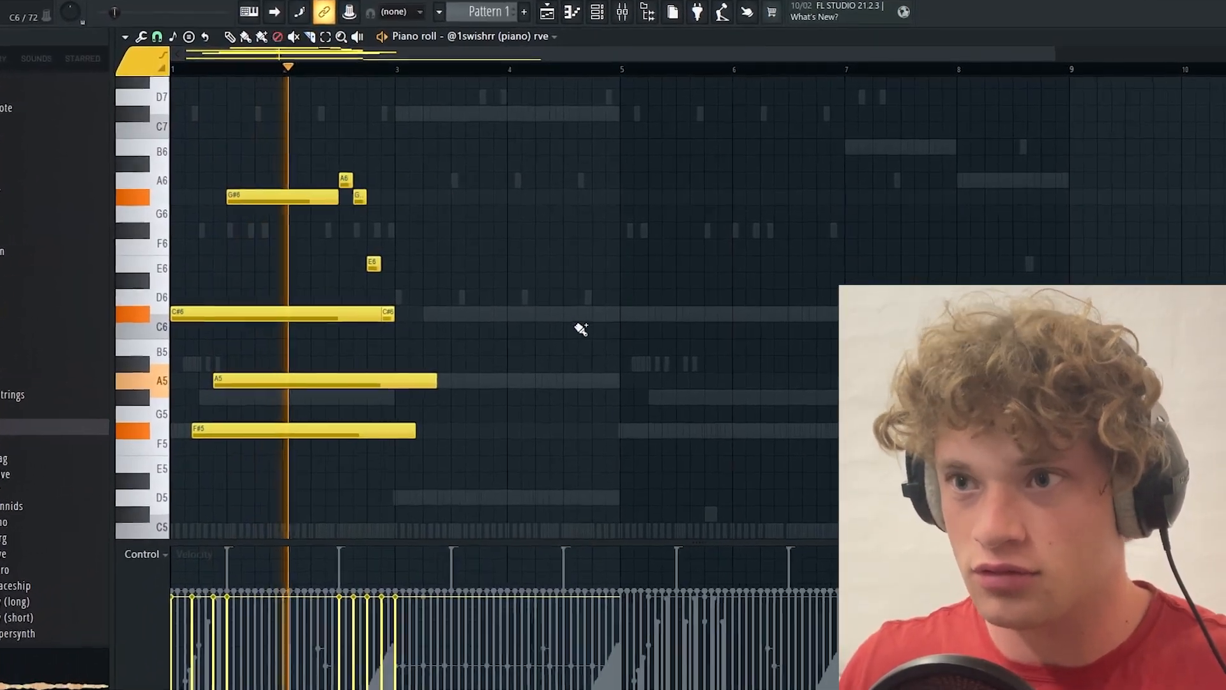
- Build the piano's second staggered chord in bars 3 and 4 with D4, D5, F#5, C#6, C#7 and A6
scroll(582, 329, down, 4)
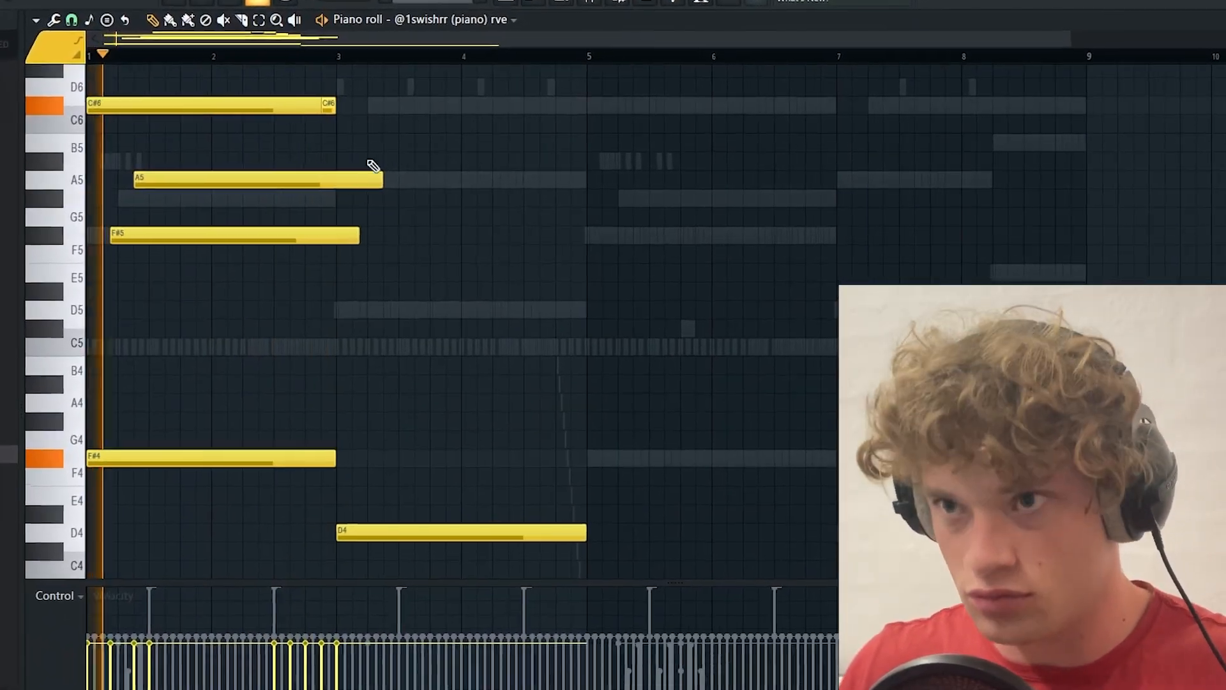
scroll(383, 156, up, 6)
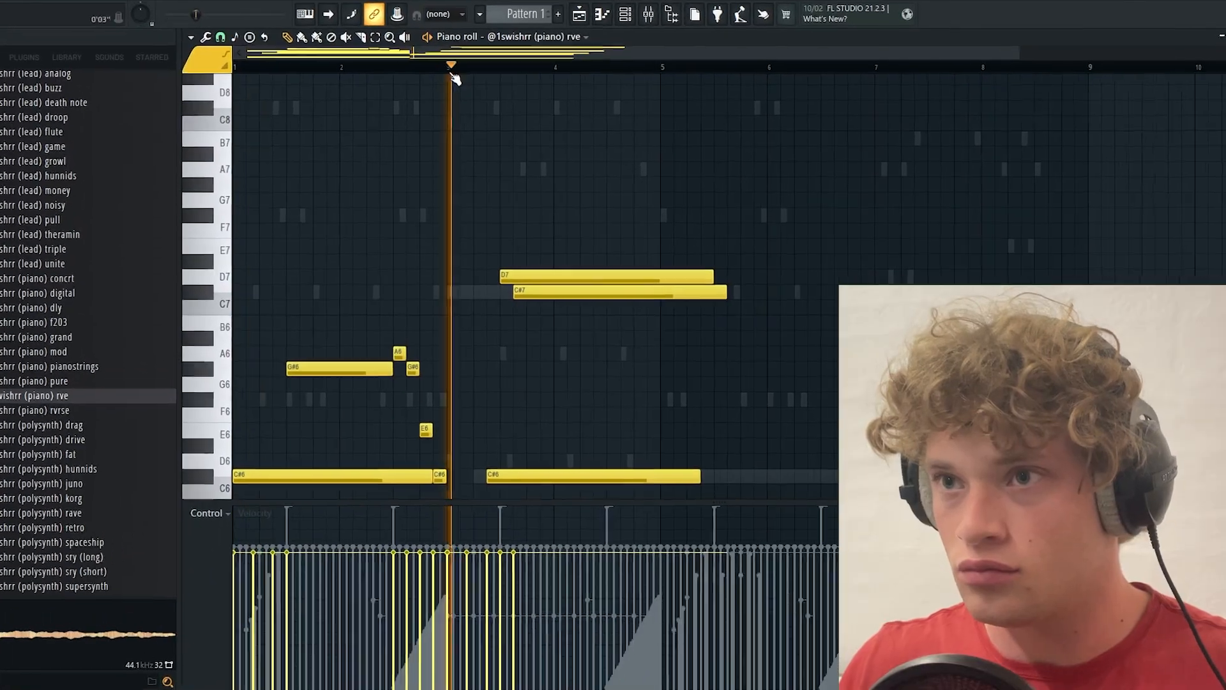
scroll(509, 200, down, 5)
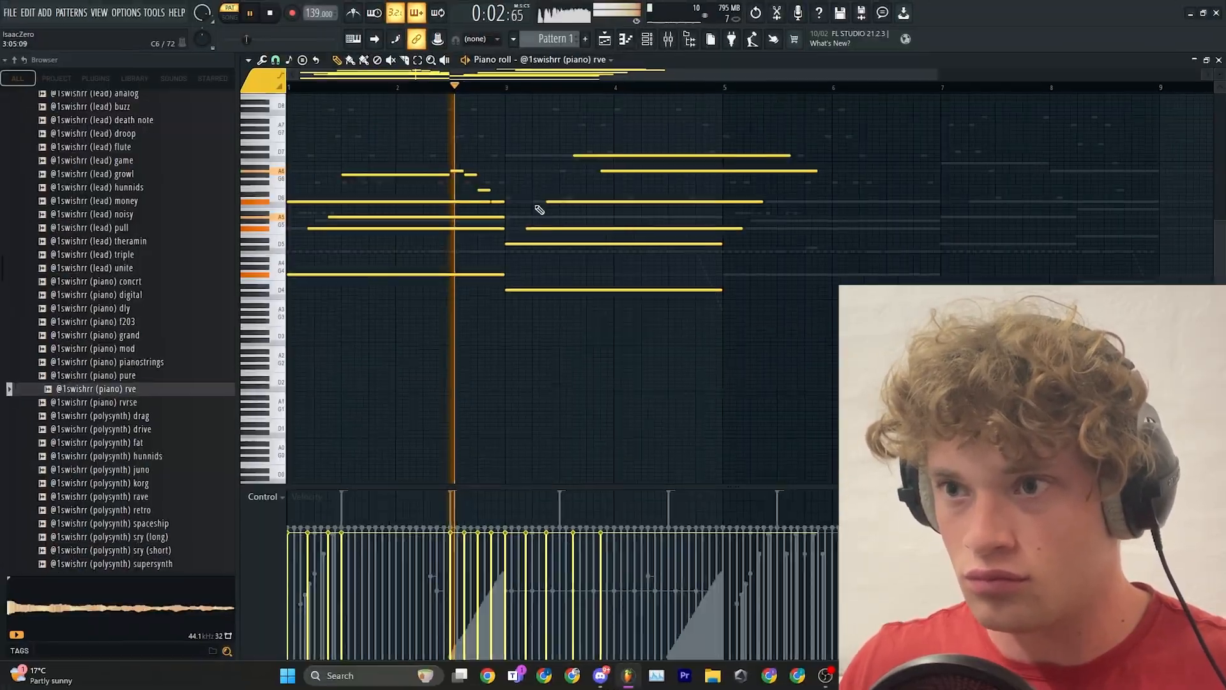
scroll(540, 210, up, 5)
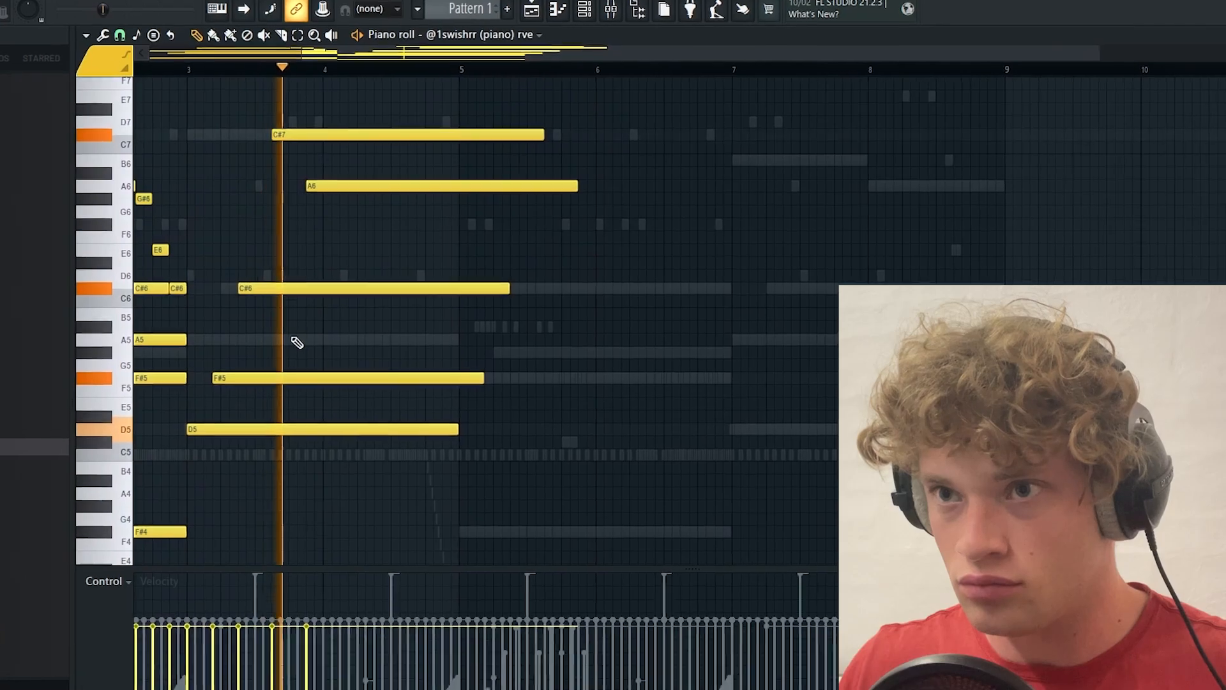
- Replace the chord's A6 with a B6, A6, G#6, E6, F#6 run closing bar 4 and trim the overhanging notes at bar 5
drag(337, 186, 371, 161)
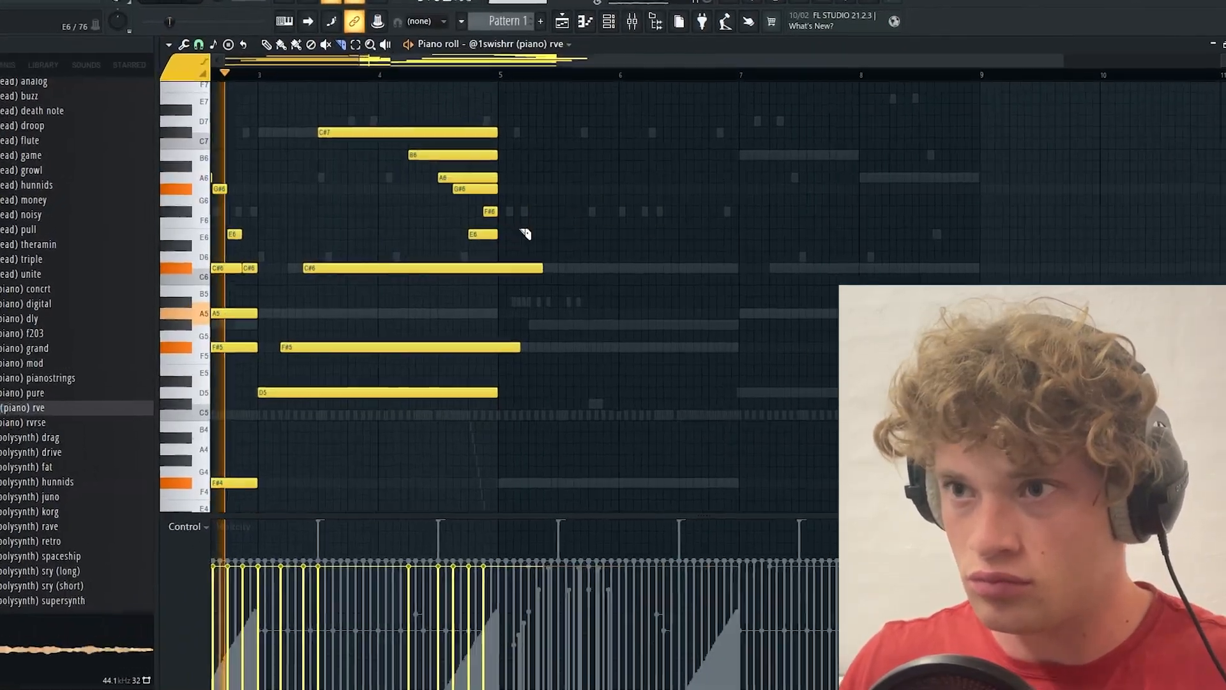
right_click(529, 237)
drag(465, 173, 501, 257)
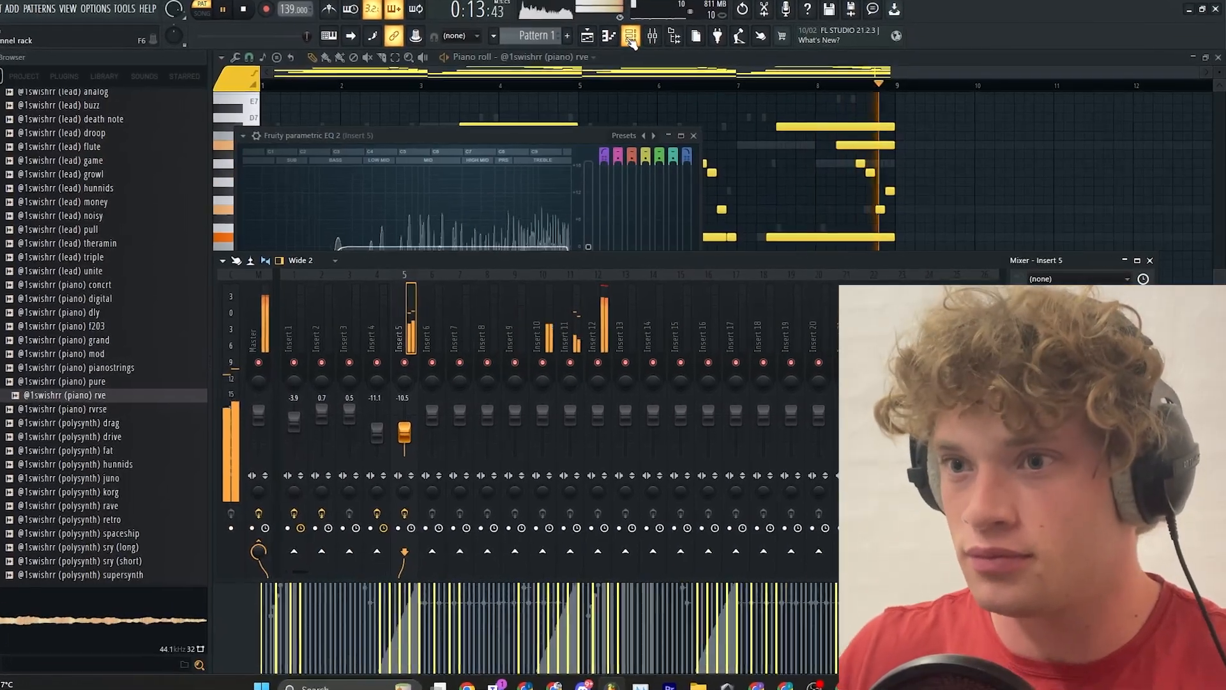
- Unmute all melody channels and switch the active bass from ideo 808 back to trinity - tomb 808
click(625, 36)
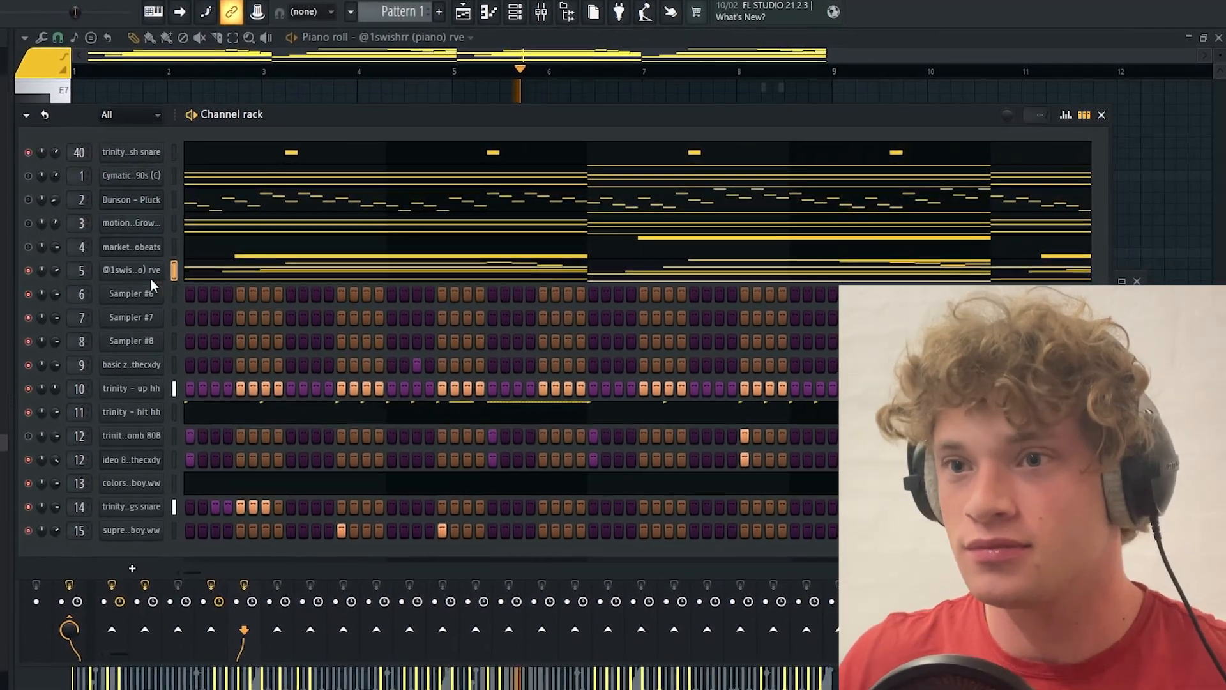
right_click(152, 276)
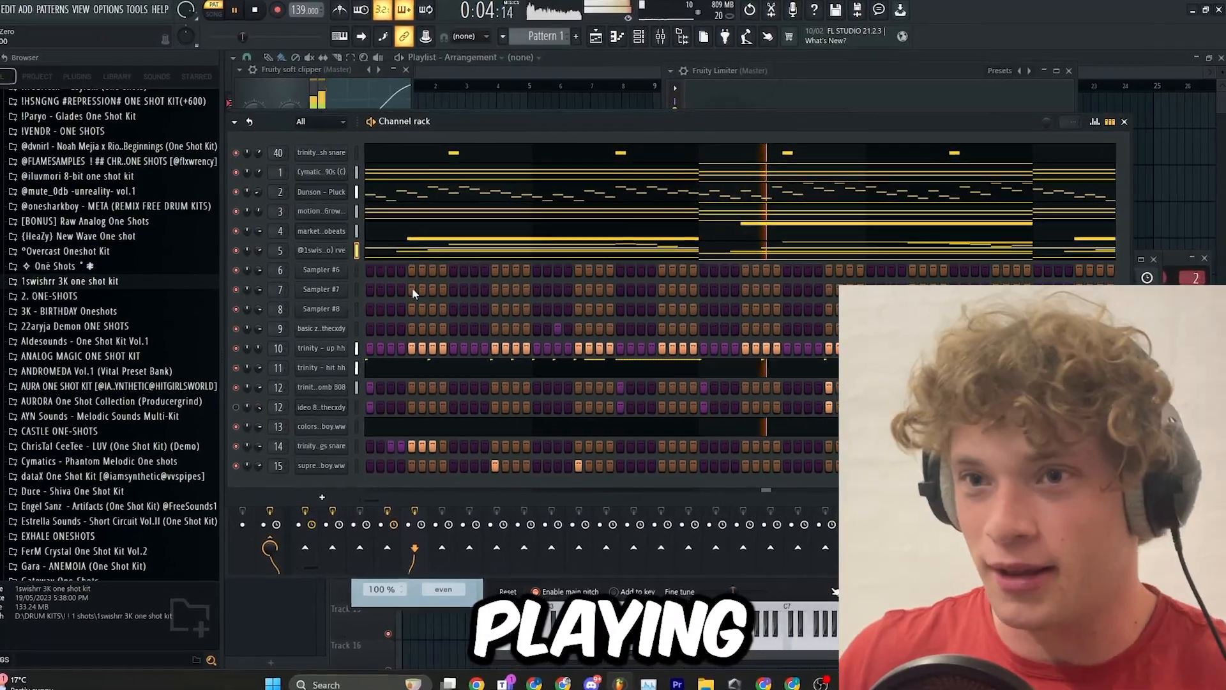
key(space)
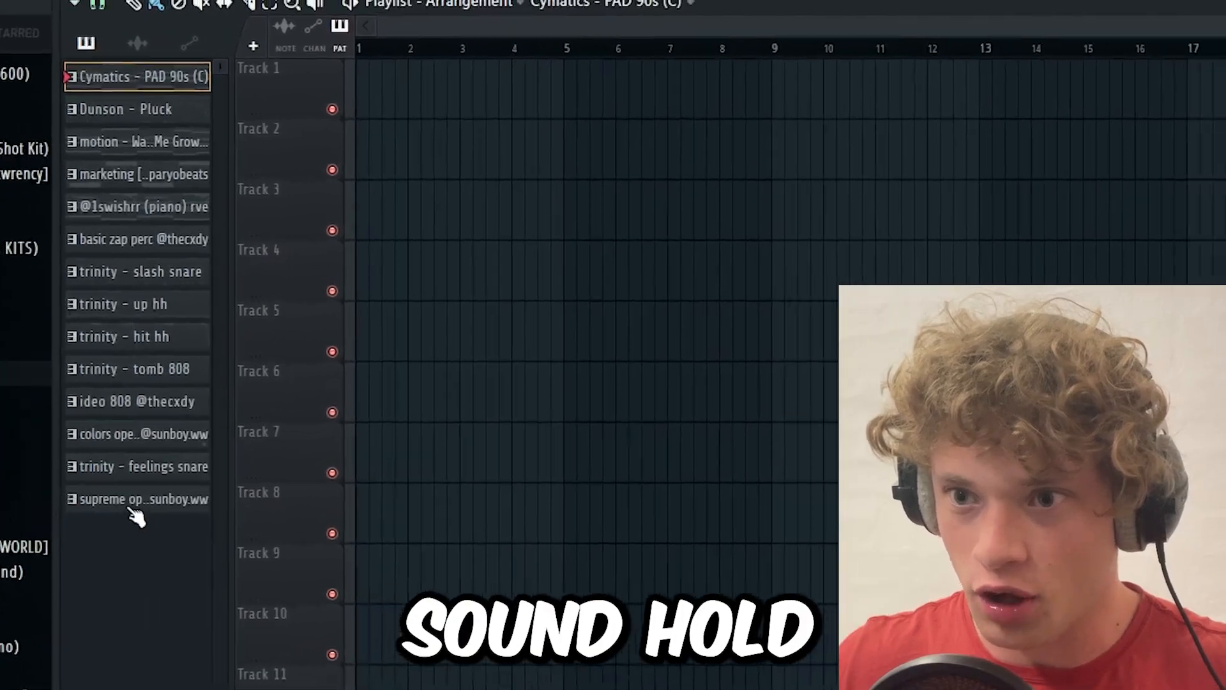
- Lay each channel's split pattern on its own playlist track, repeated through bar 40, and show the mixer
drag(137, 76, 178, 67)
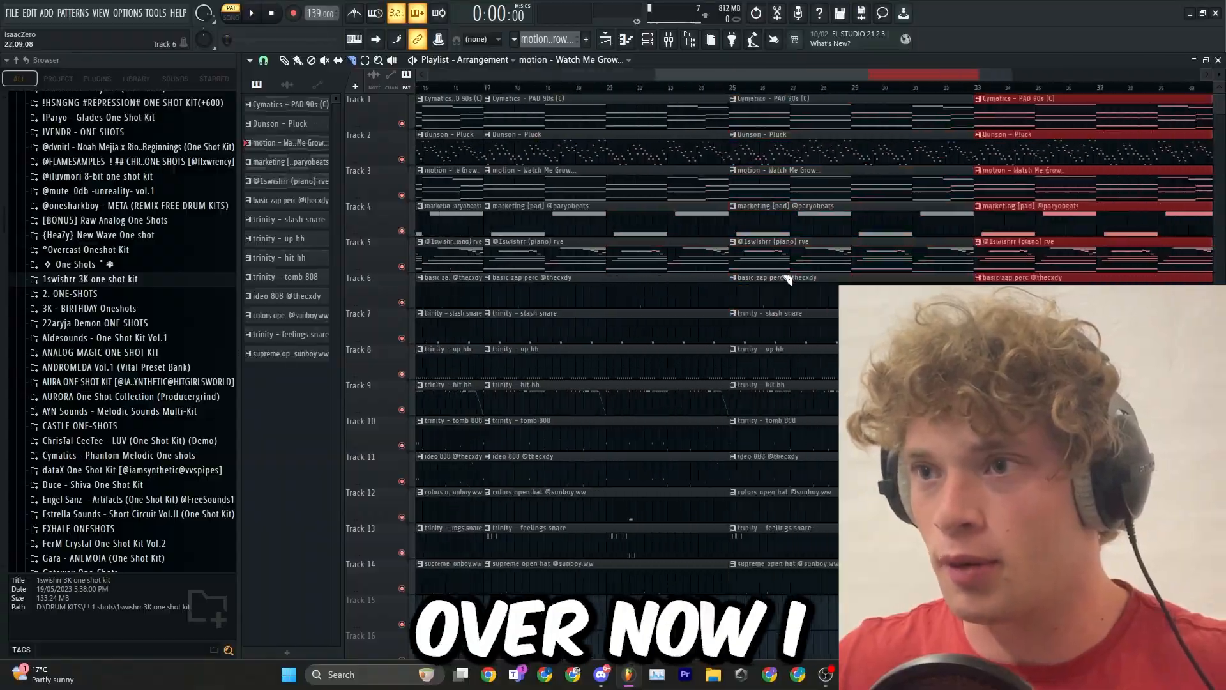
key(F9)
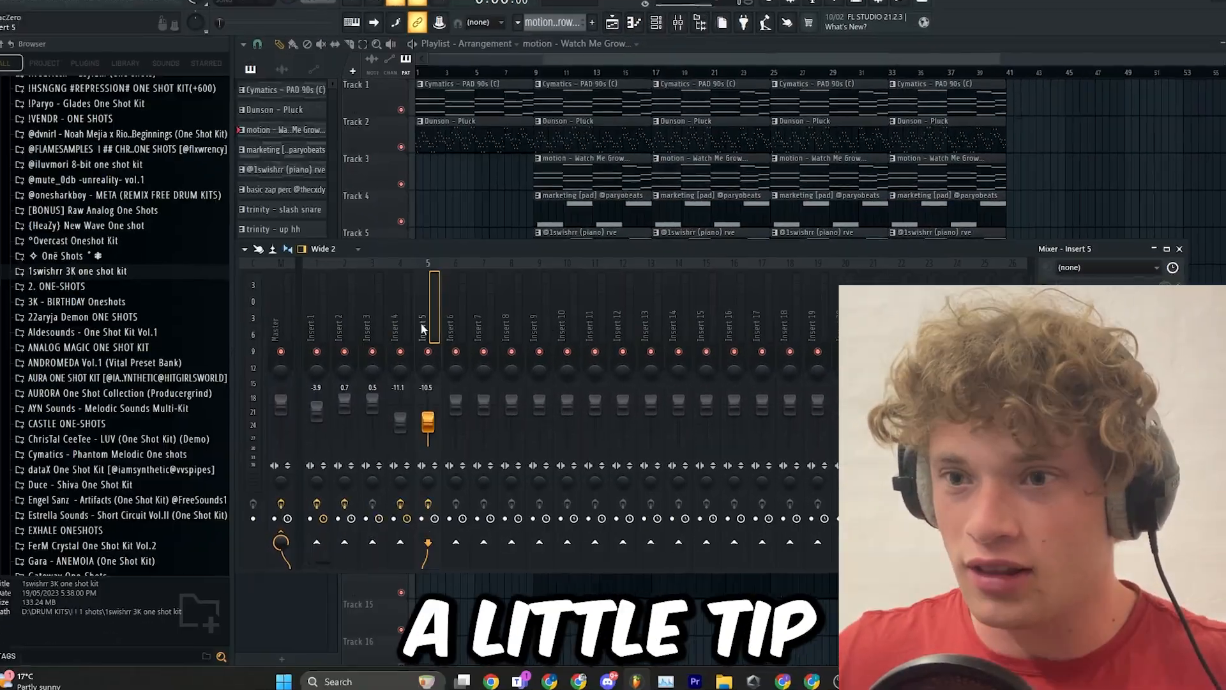
- Inspect the mixer levels of the five melody inserts during playback of the intro
drag(421, 329, 311, 329)
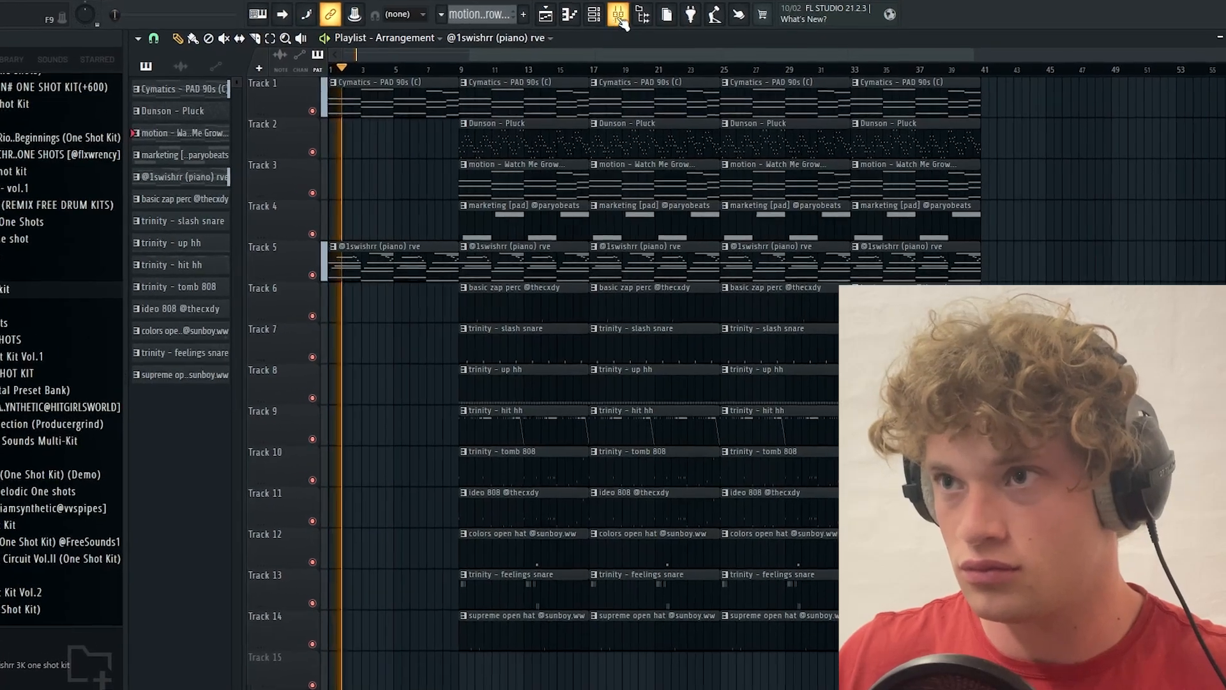
key(F9)
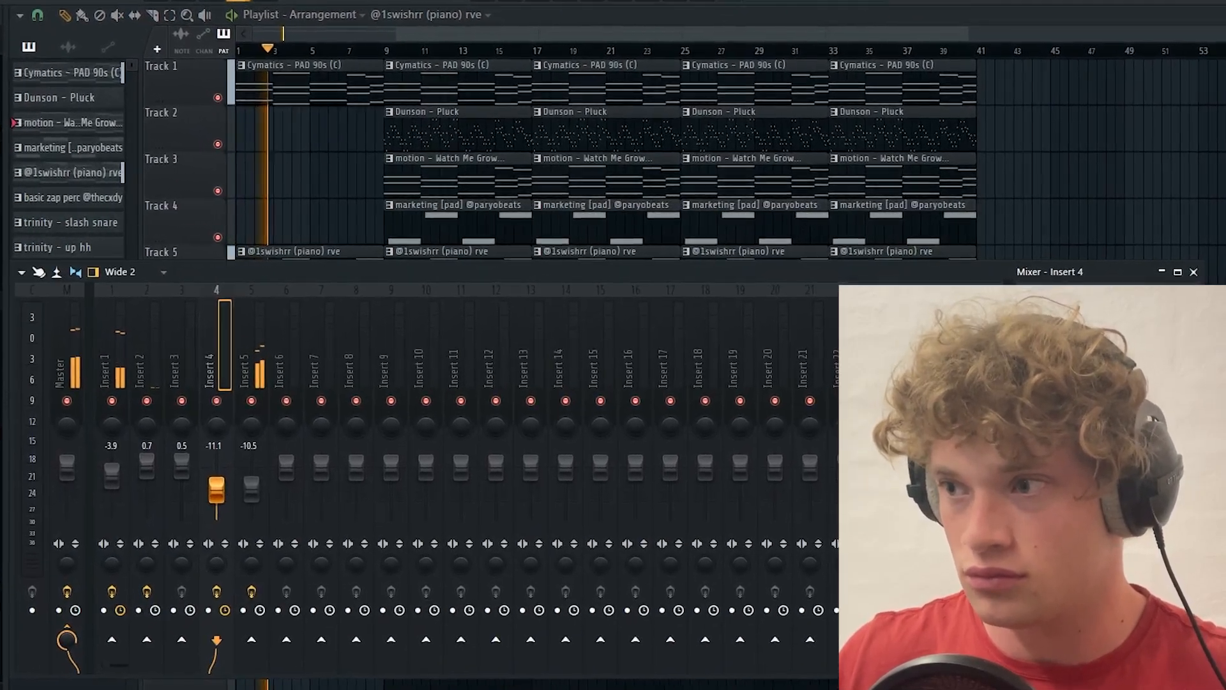
click(1086, 319)
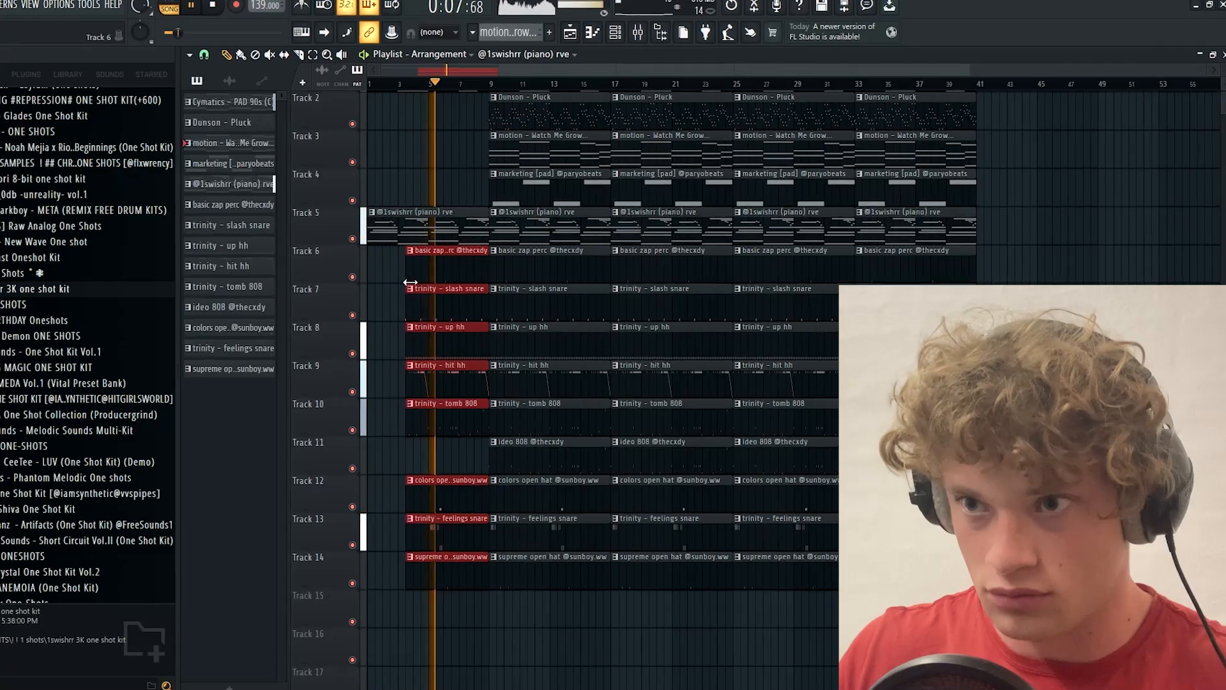
- Trim the intro's drum and tomb 808 clips to start at bar 4 and remove the up hh clip before bar 9
drag(411, 281, 418, 285)
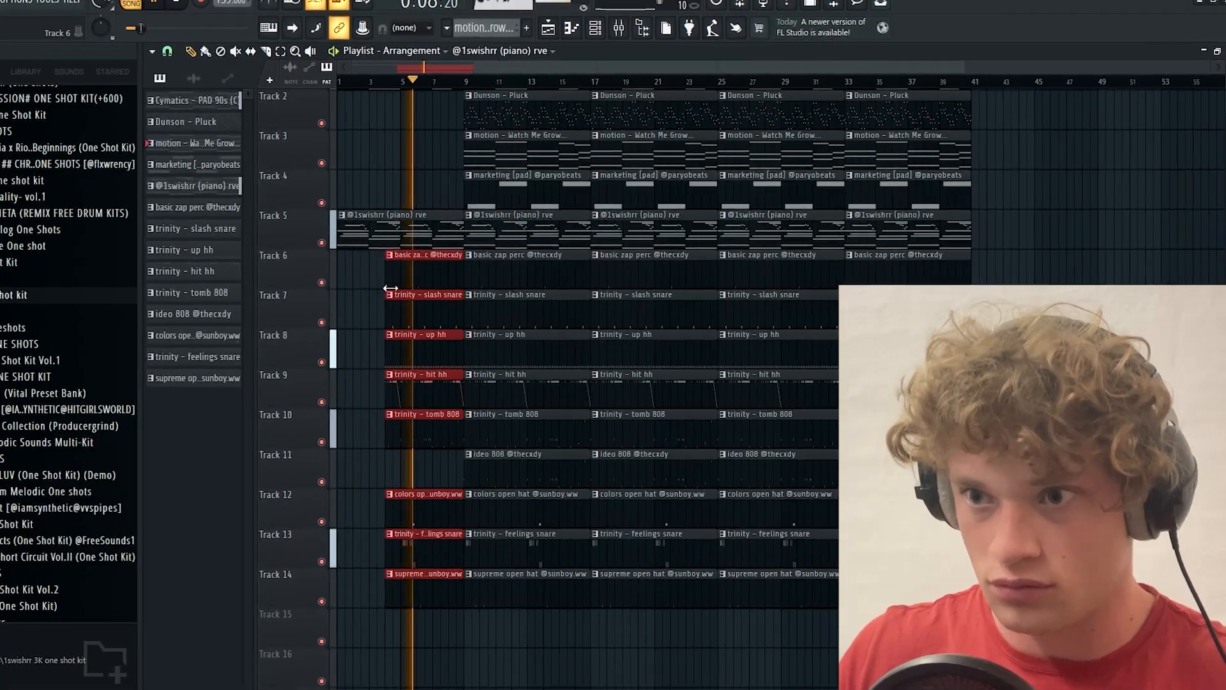
click(379, 414)
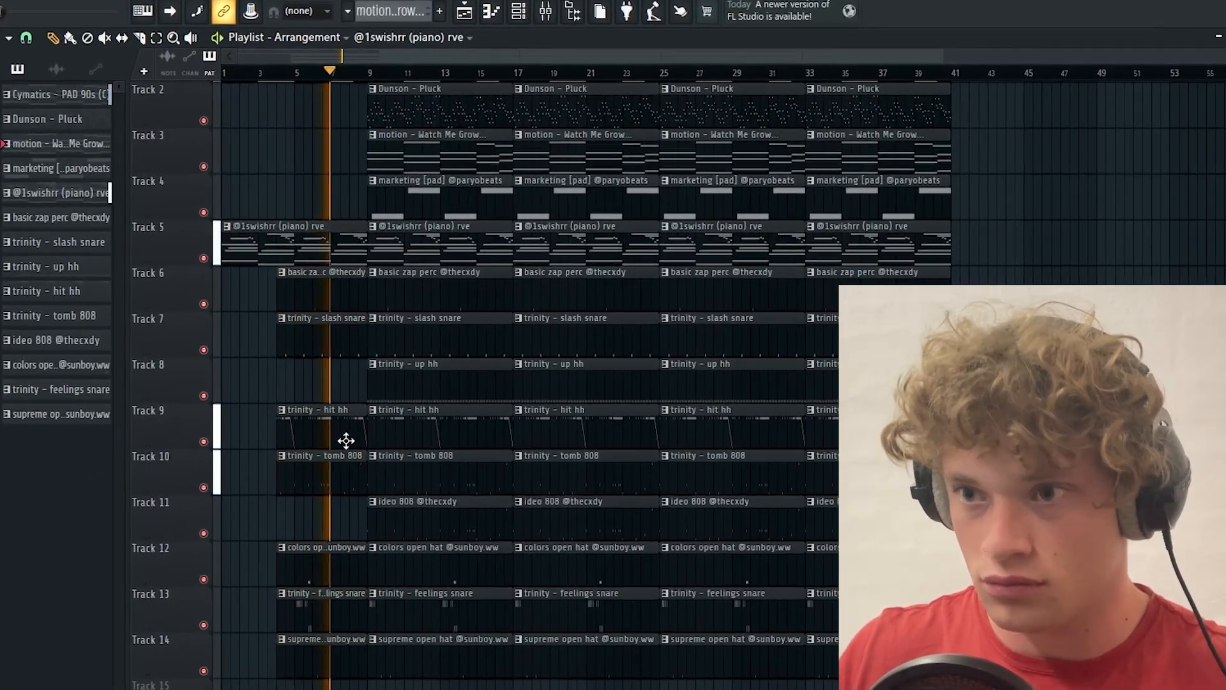
- Thin out bars 9 to 32 by deleting melody clips per eight-bar section and alternating the ideo 808 and tomb 808
scroll(383, 473, up, 1)
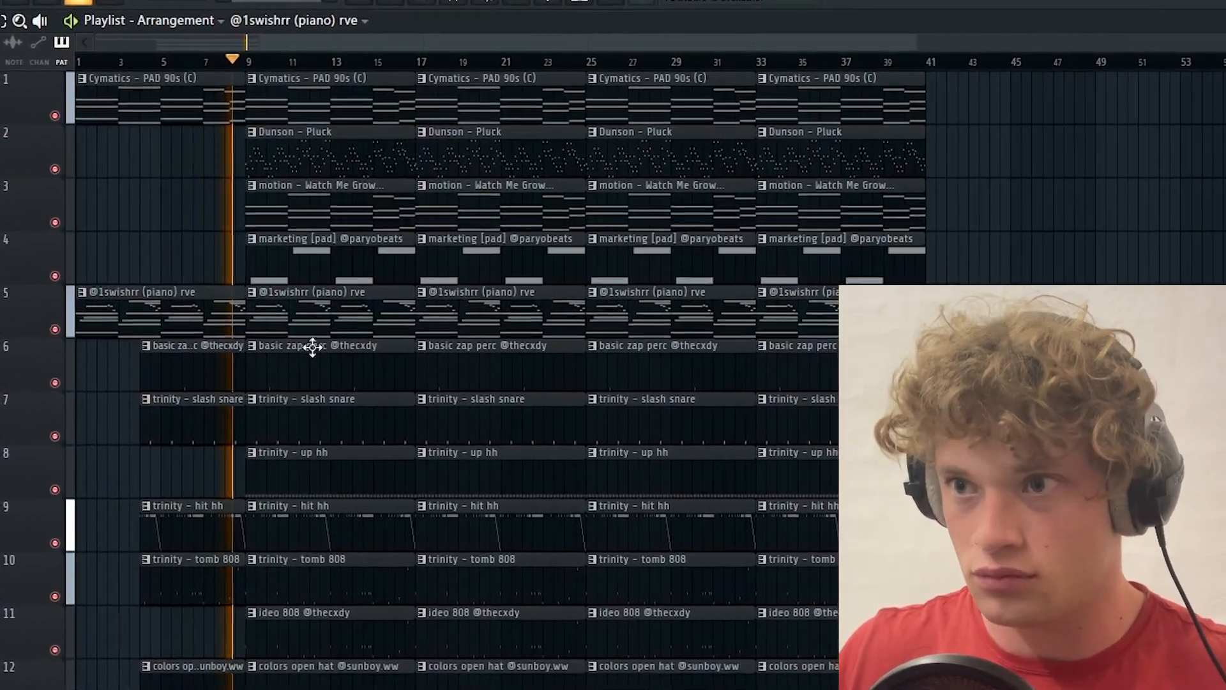
click(361, 314)
key(Delete)
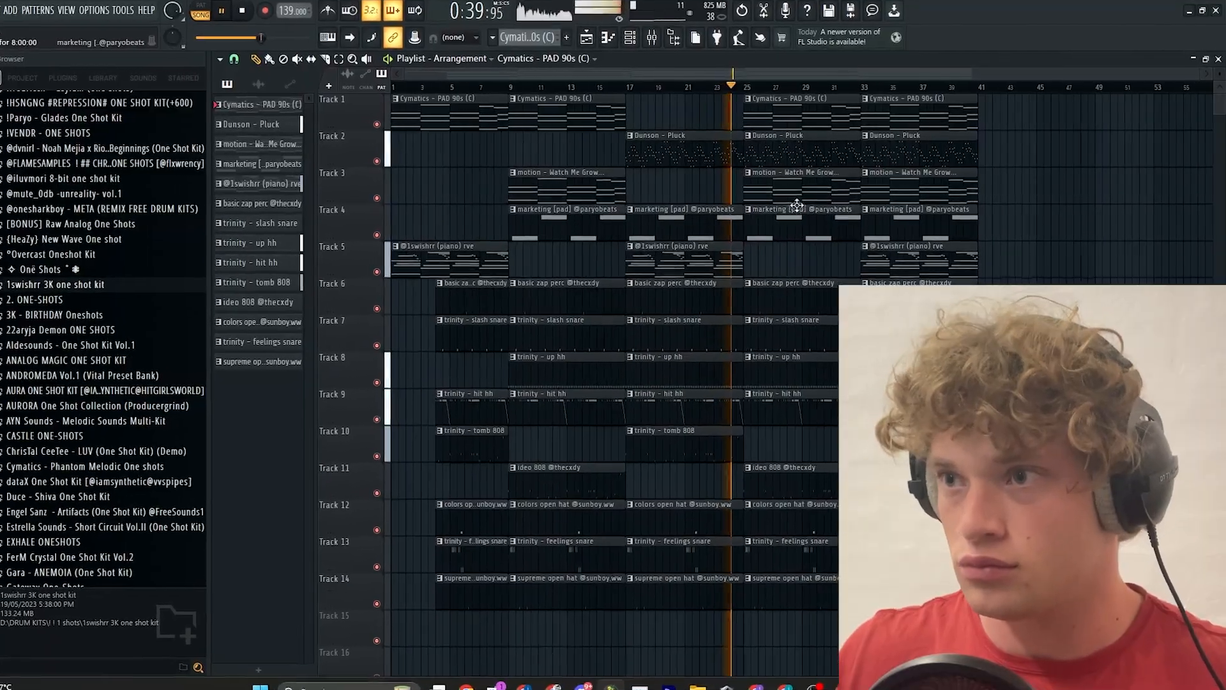
- Delete the marketing pad clip at bar 25 and the pluck, Cymatics pad and piano clips at bar 33
right_click(798, 211)
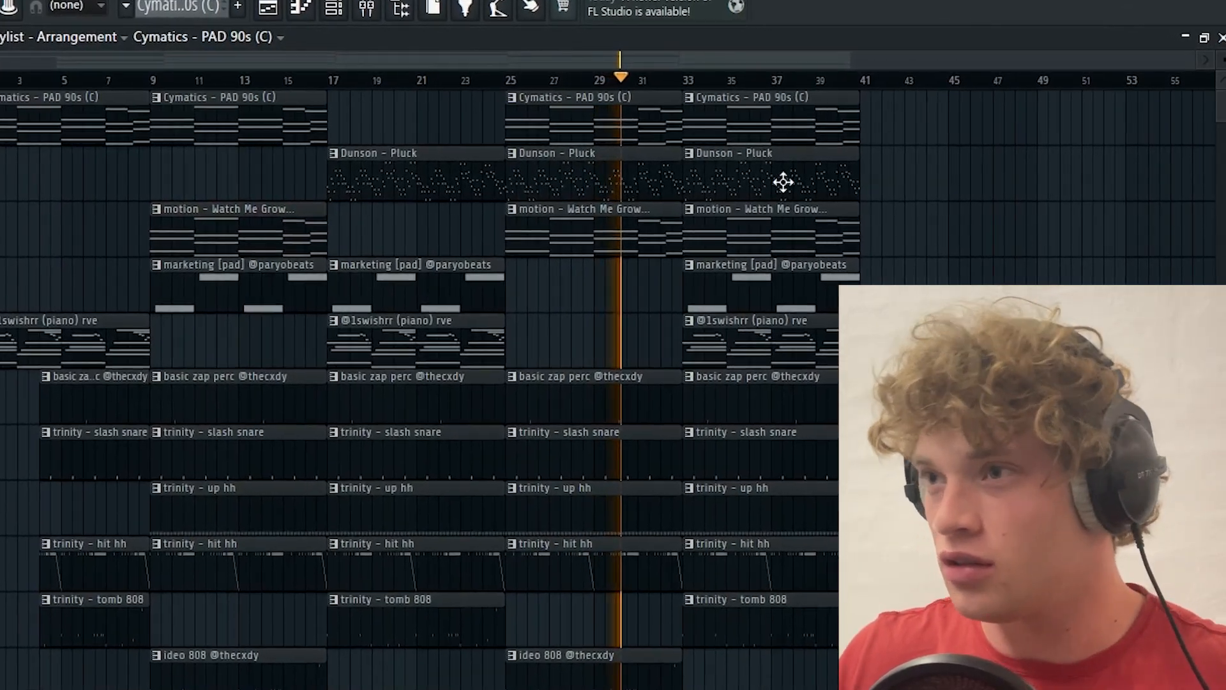
right_click(849, 182)
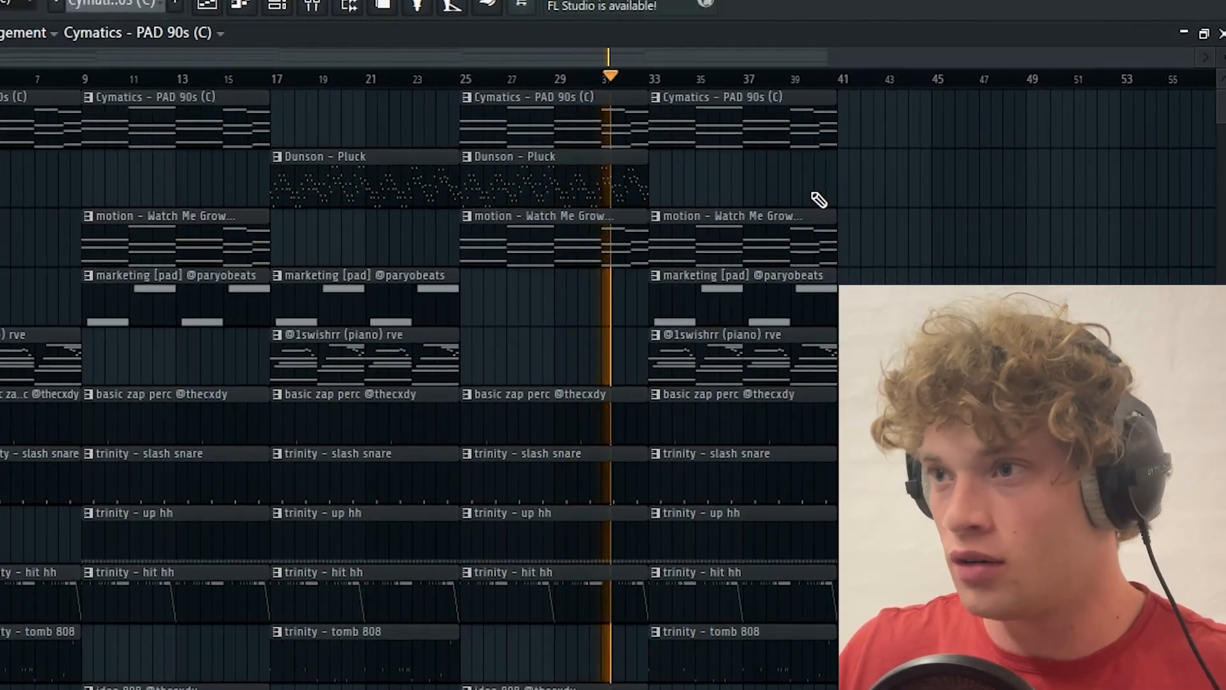
right_click(711, 129)
right_click(720, 372)
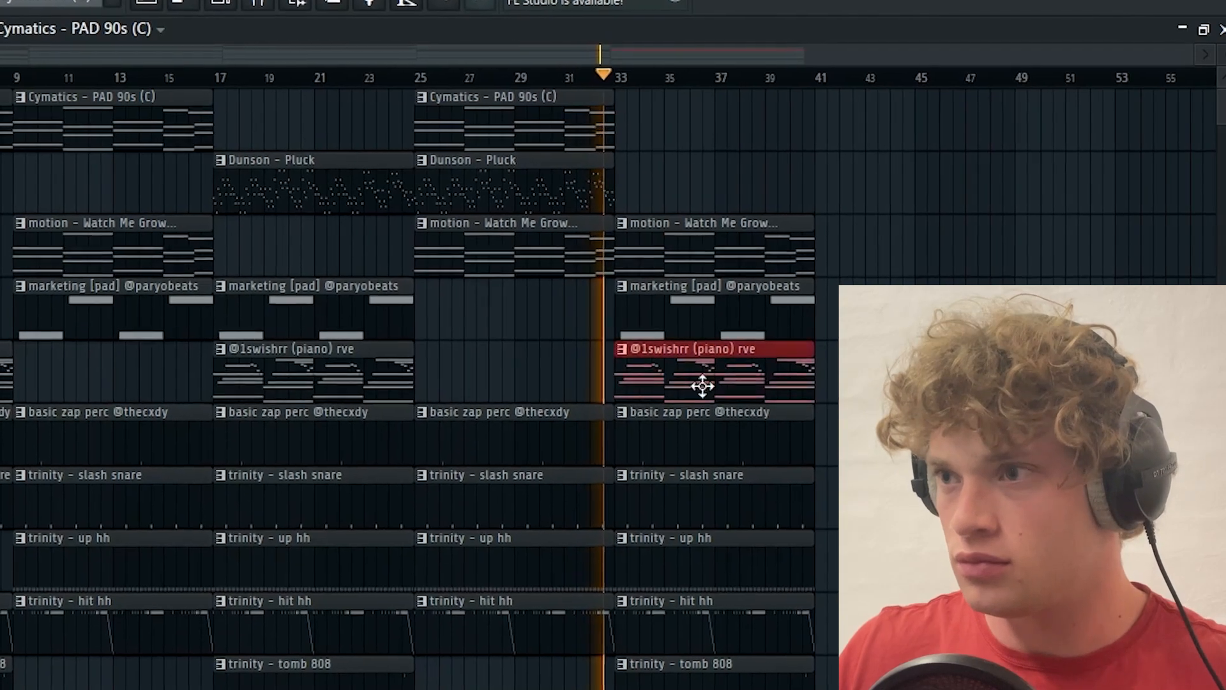
- Duplicate the arrangement from bar 41 onward and extend its opening drum clips, except the tomb 808, back to bar 41
drag(275, 601, 2, 93)
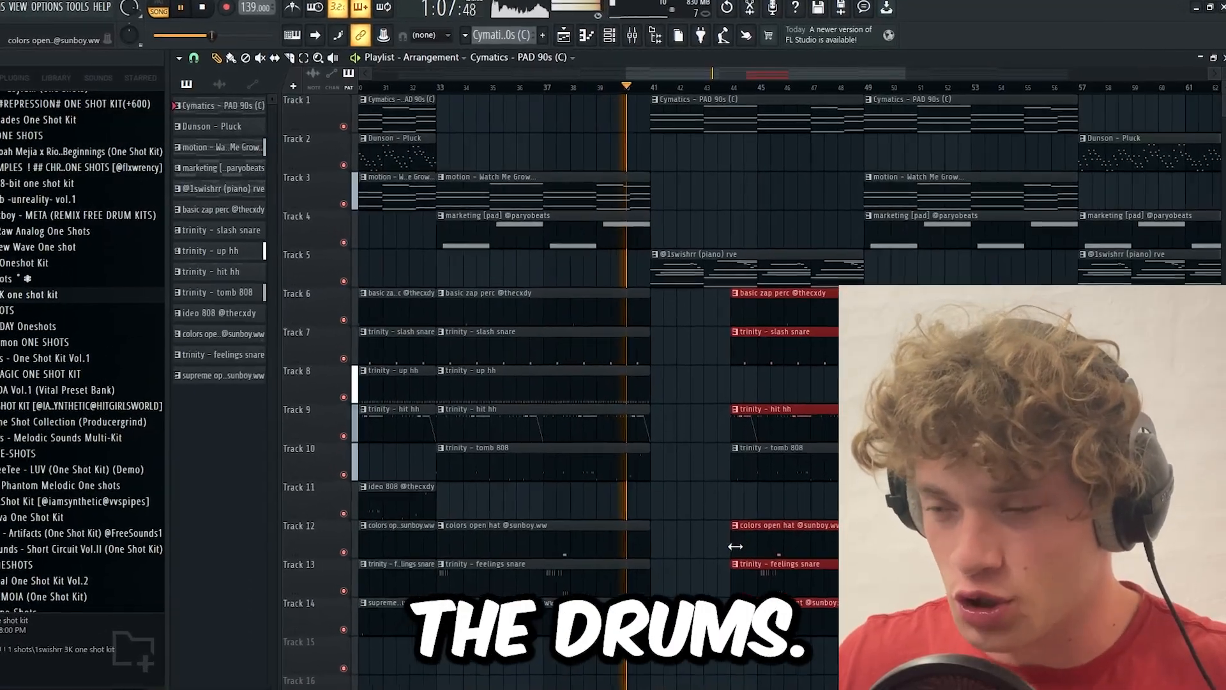
drag(736, 546, 642, 546)
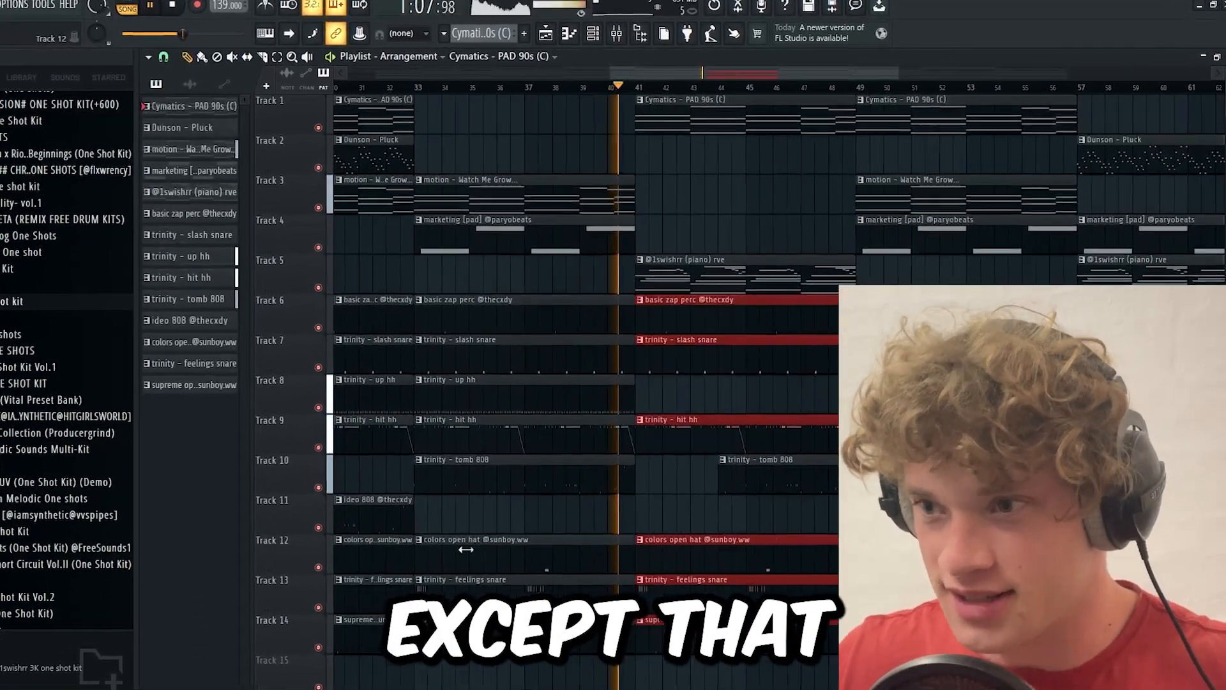